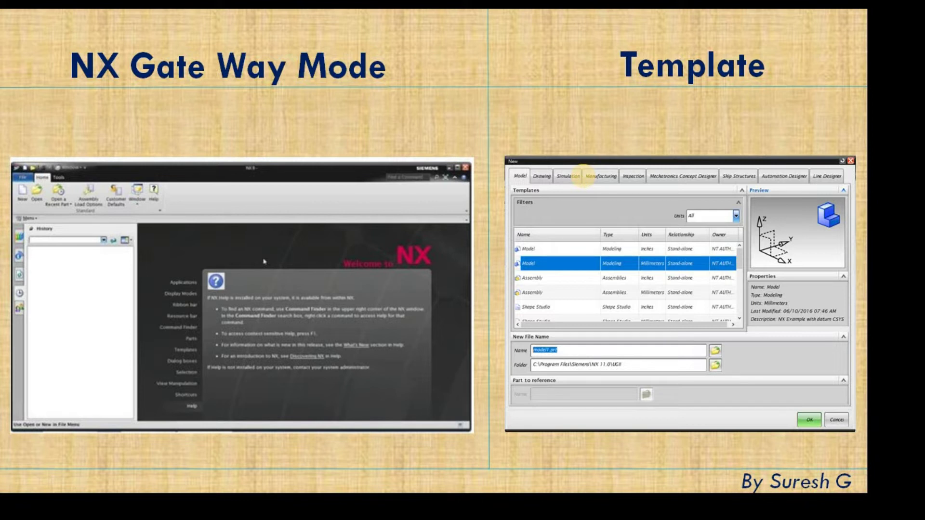
pyautogui.press('Right')
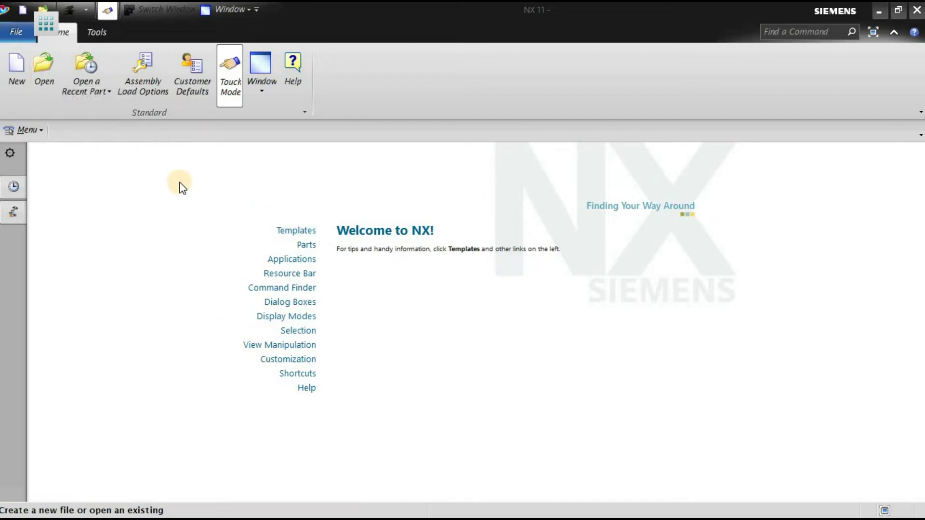
# Start creating a new file and look through the Drawing, Simulation and Manufacturing templates.
pyautogui.click(18, 78)
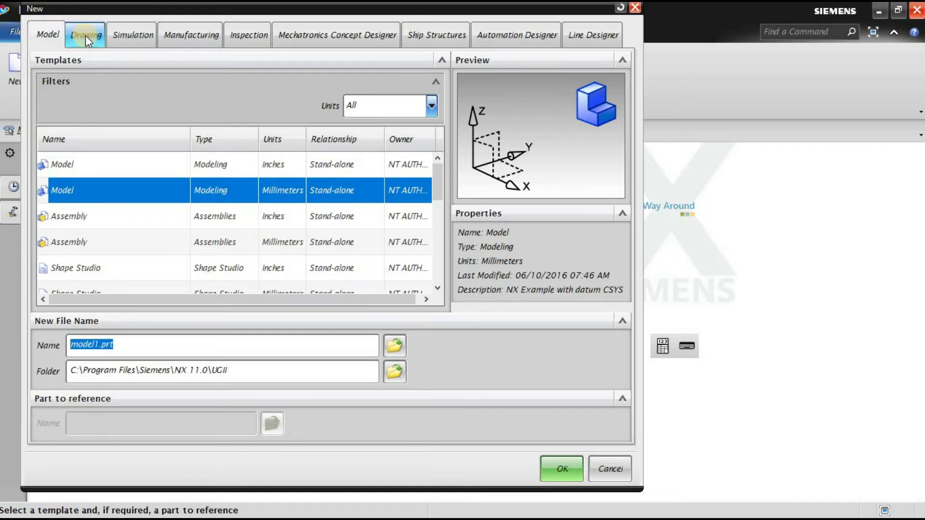
pyautogui.click(86, 35)
pyautogui.click(132, 36)
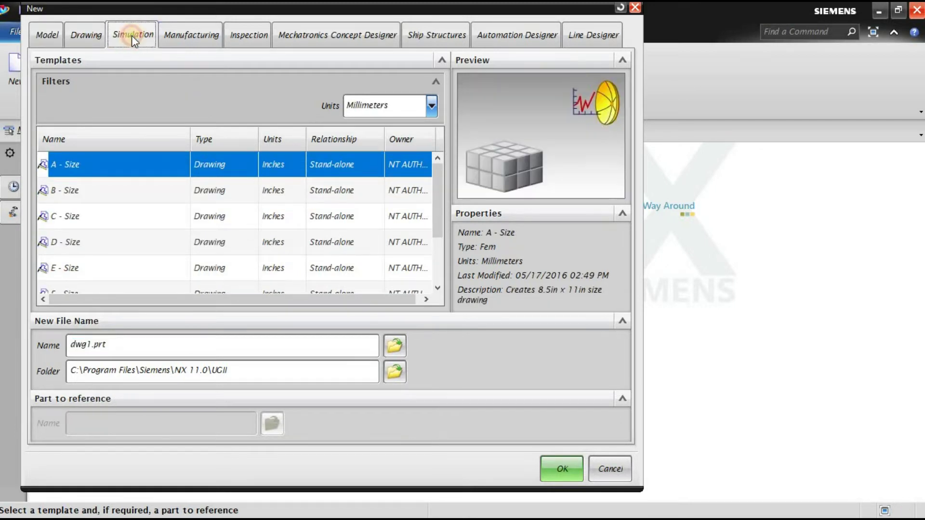
pyautogui.click(202, 34)
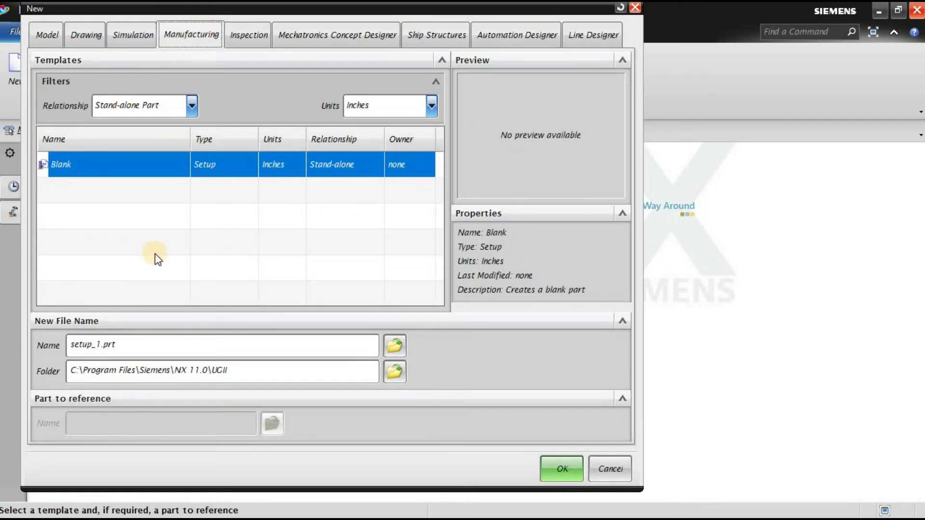
# Return to the Model templates, filter them to Millimeters, and select the Model template.
pyautogui.click(42, 33)
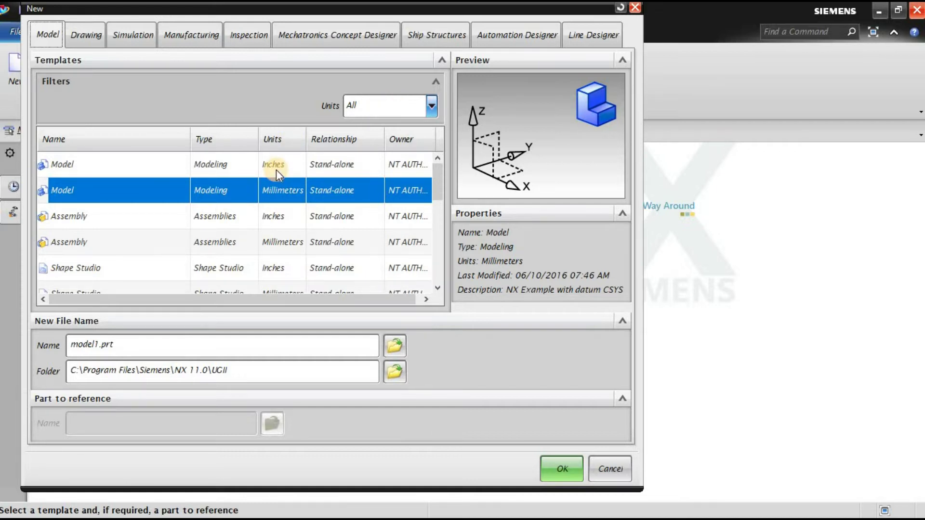
pyautogui.click(371, 103)
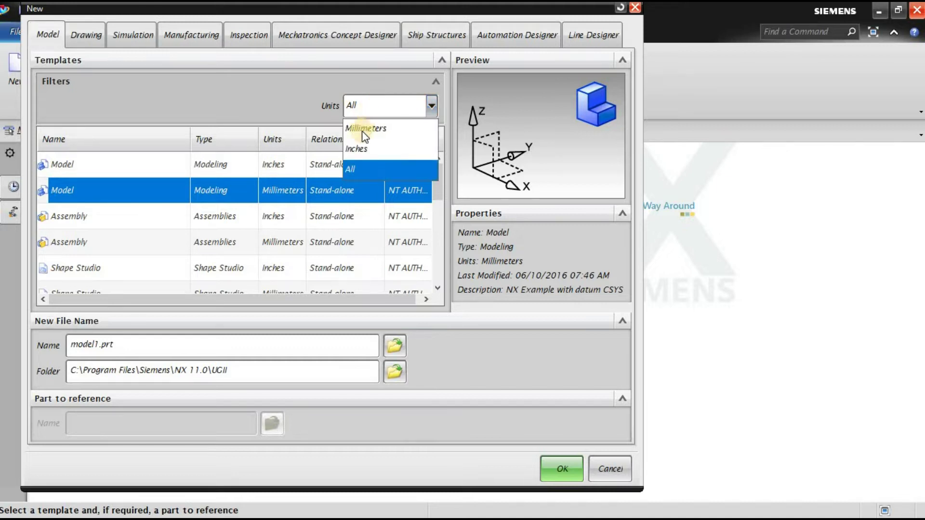
pyautogui.click(365, 133)
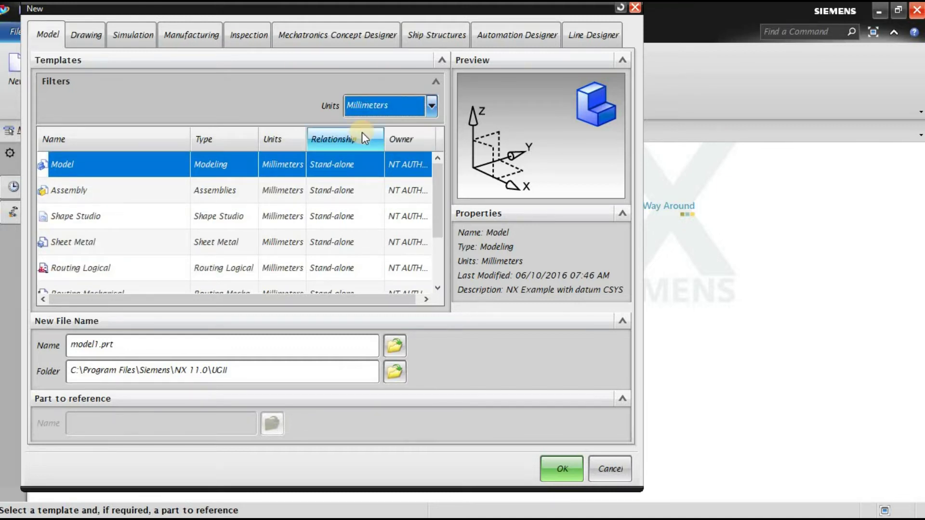
pyautogui.click(150, 170)
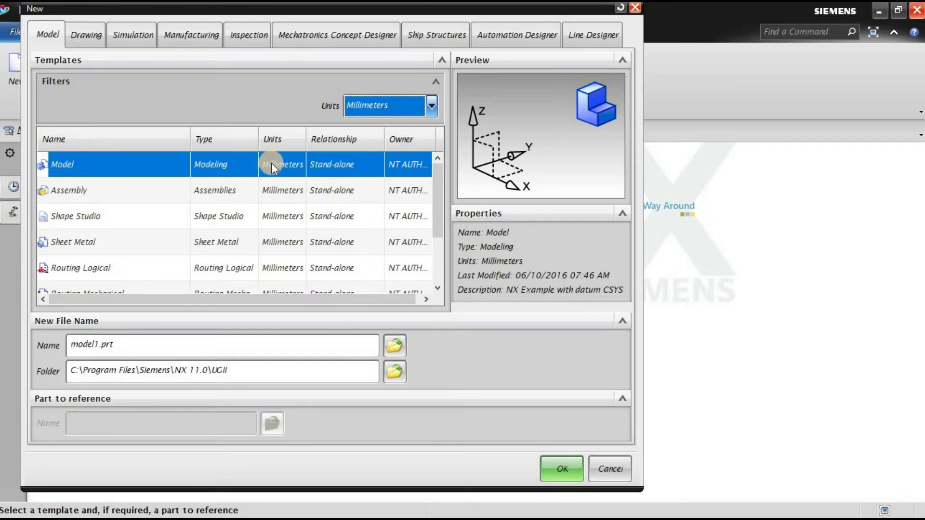
pyautogui.click(98, 346)
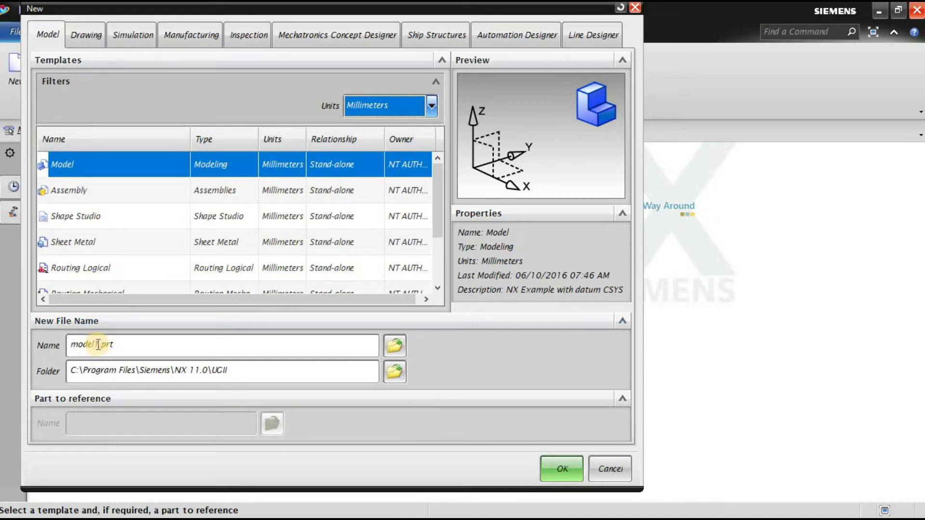
pyautogui.moveTo(99, 345); pyautogui.dragTo(71, 345)
pyautogui.moveTo(72, 344); pyautogui.dragTo(155, 343)
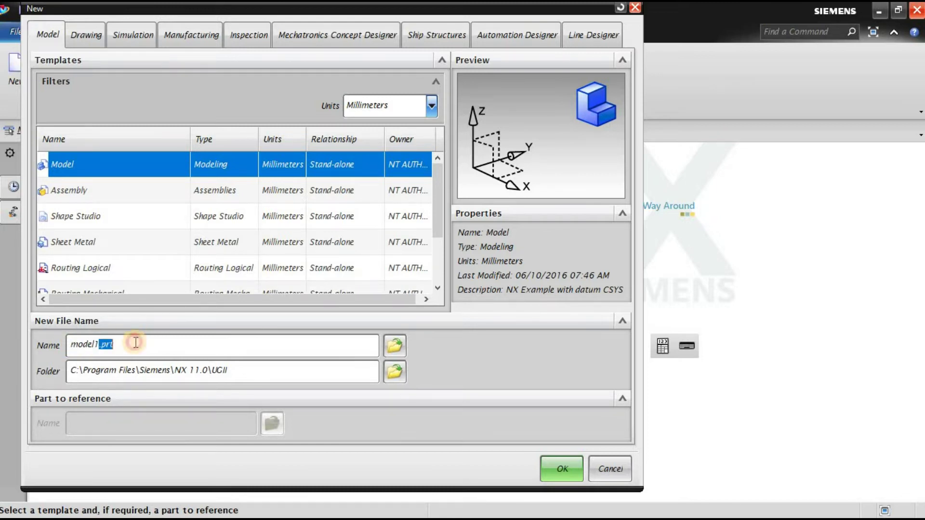
pyautogui.click(115, 344)
pyautogui.moveTo(100, 345); pyautogui.dragTo(117, 346)
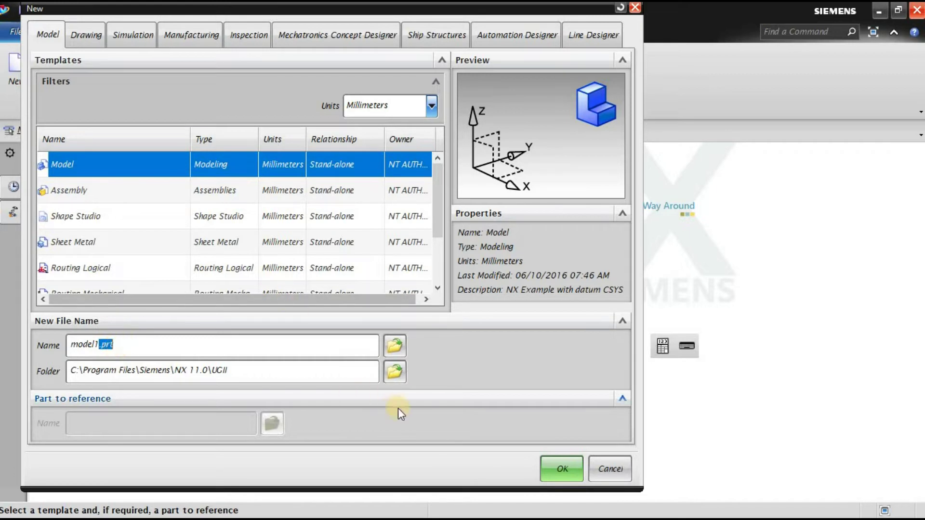
# Set the new part's folder to the Files folder on the Desktop and create model1.prt.
pyautogui.click(395, 373)
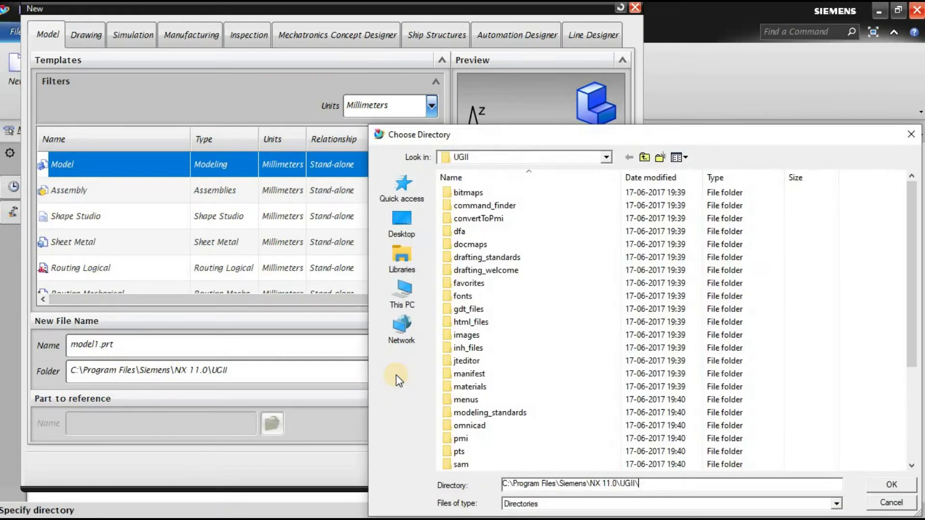
pyautogui.click(409, 218)
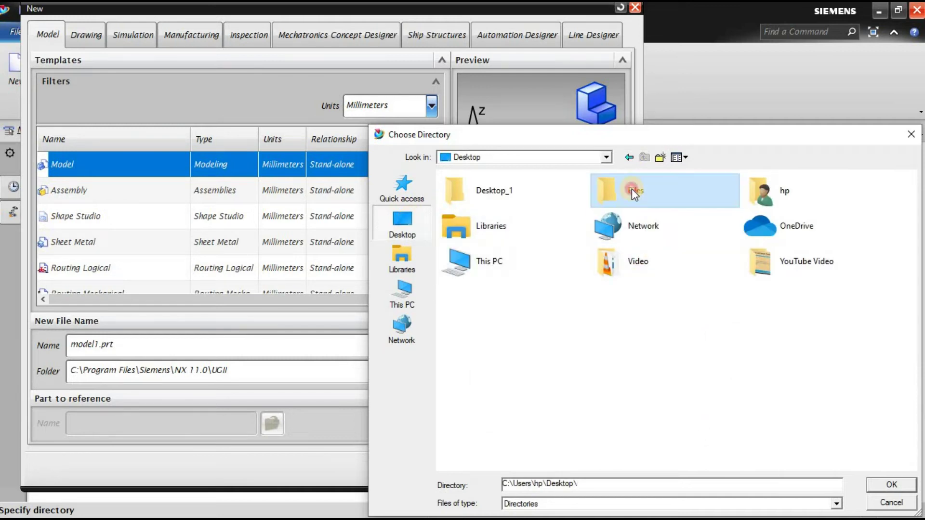
pyautogui.doubleClick(632, 189)
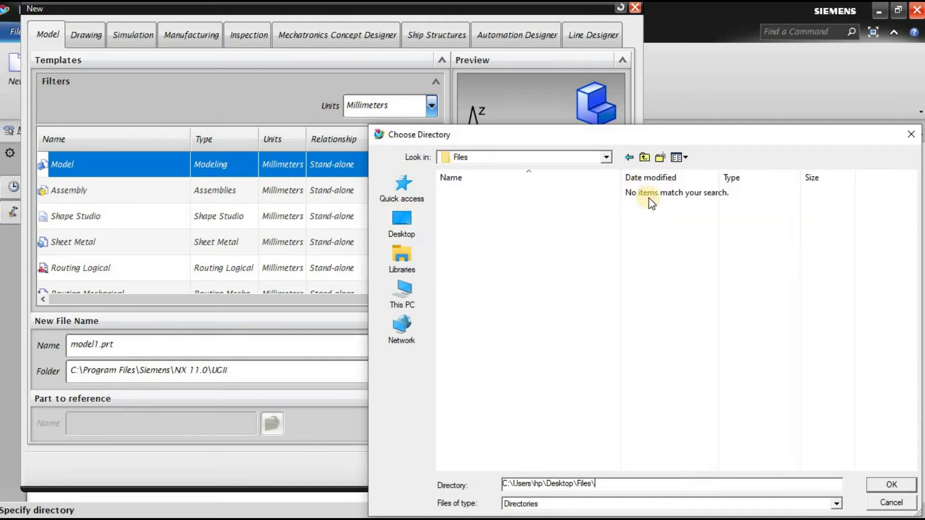
pyautogui.click(889, 483)
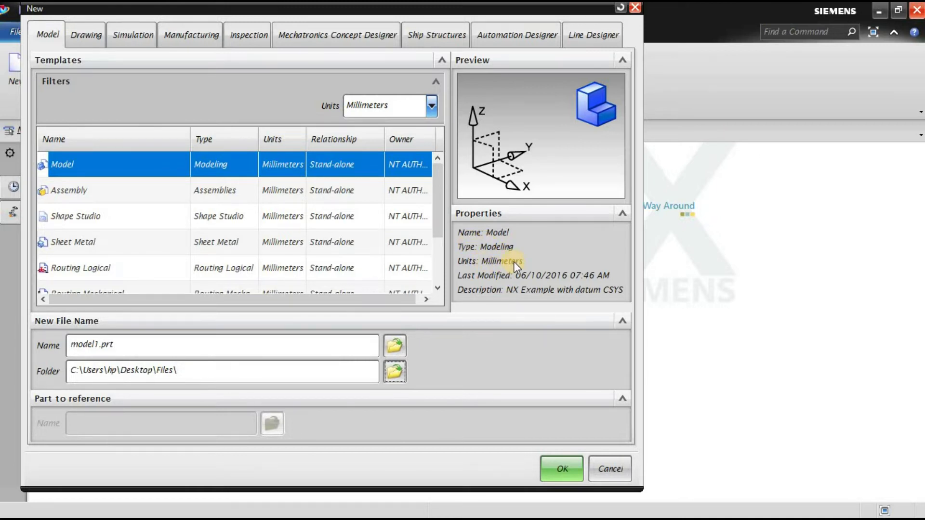
pyautogui.click(562, 464)
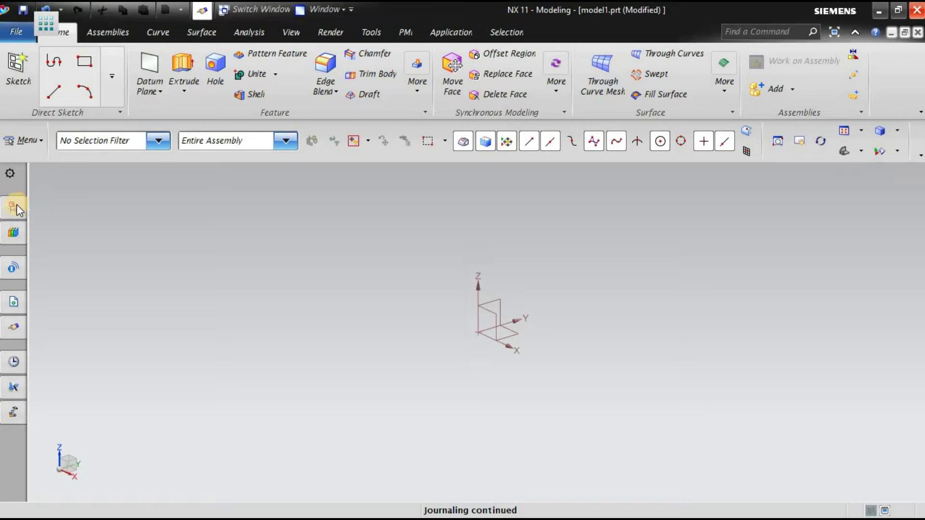
# Review the available modeling commands, including the insert, assembly, curve, surface, analysis and view tools and the additional surface commands.
pyautogui.click(31, 143)
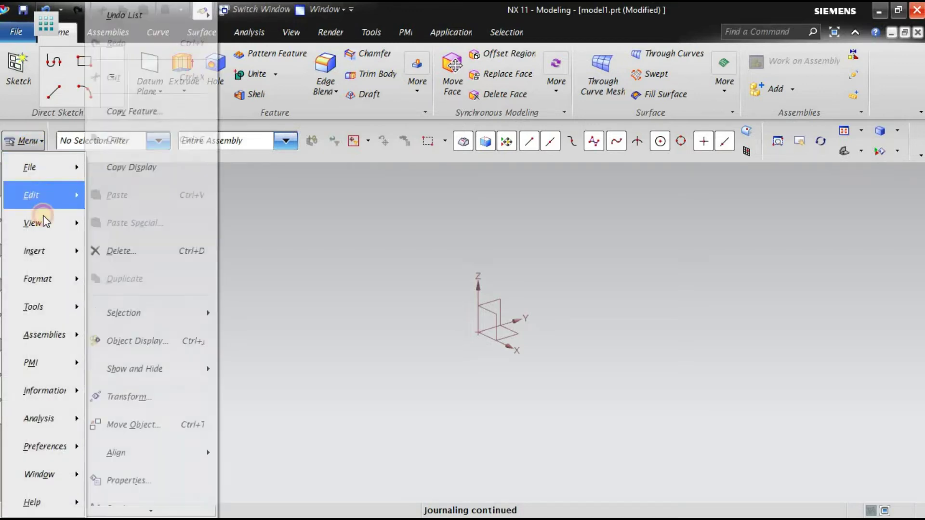
pyautogui.moveTo(48, 251)
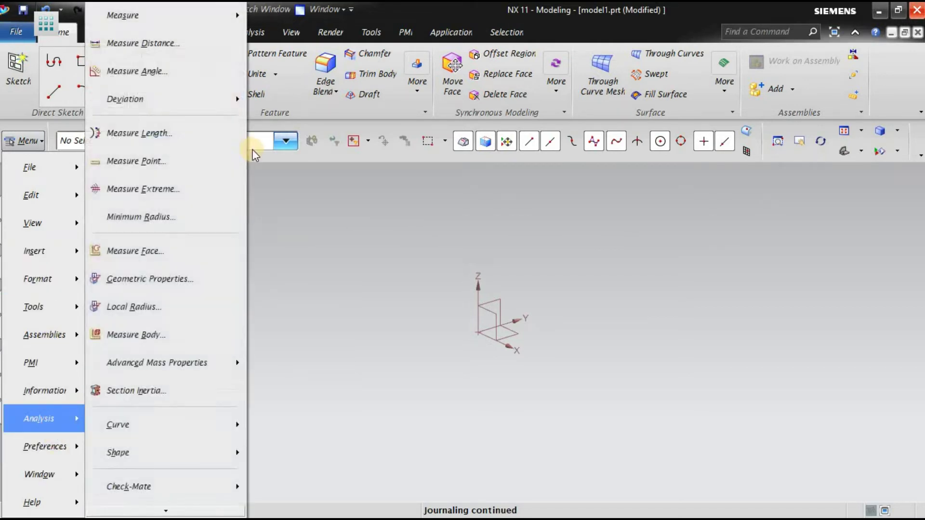
pyautogui.click(332, 221)
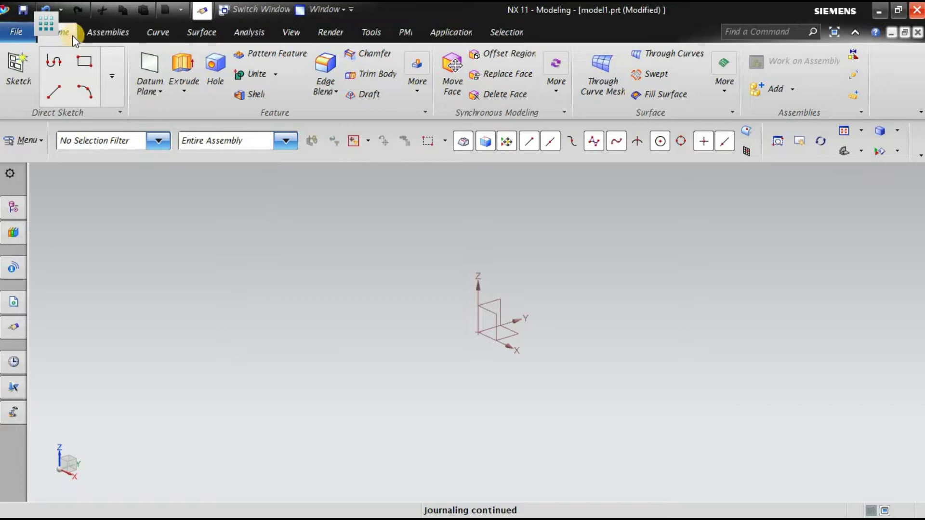
pyautogui.click(99, 35)
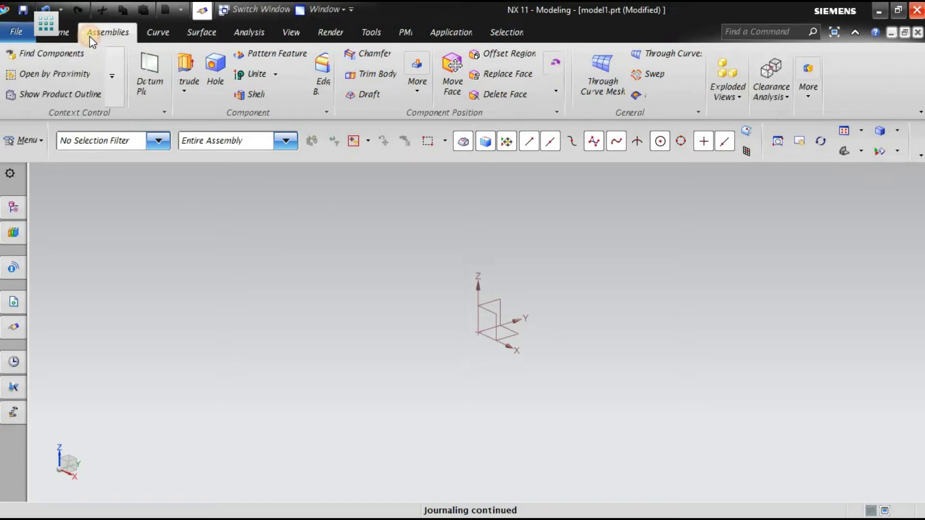
pyautogui.click(149, 36)
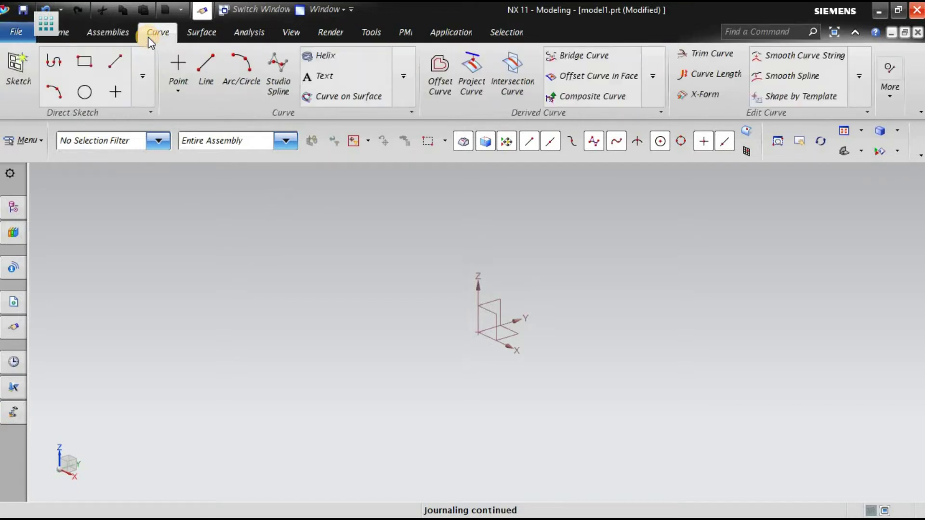
pyautogui.click(196, 34)
pyautogui.click(266, 37)
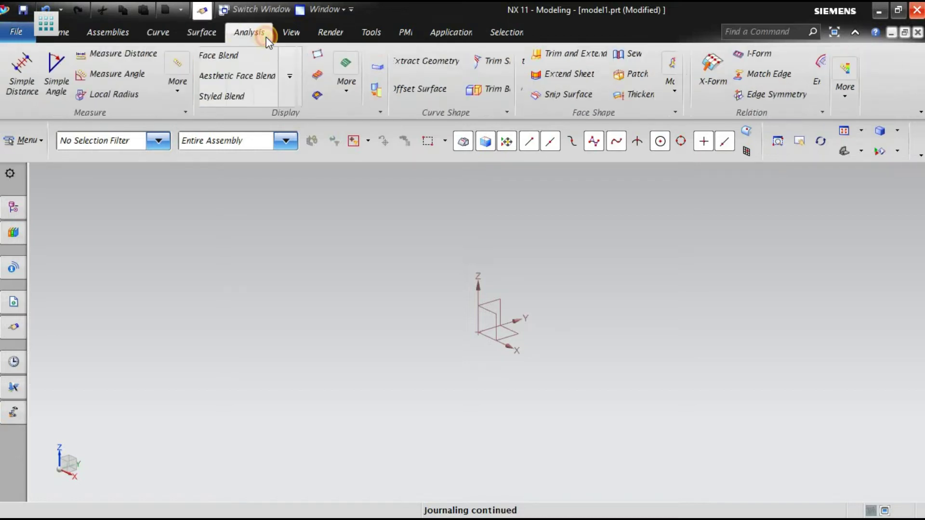
pyautogui.click(294, 36)
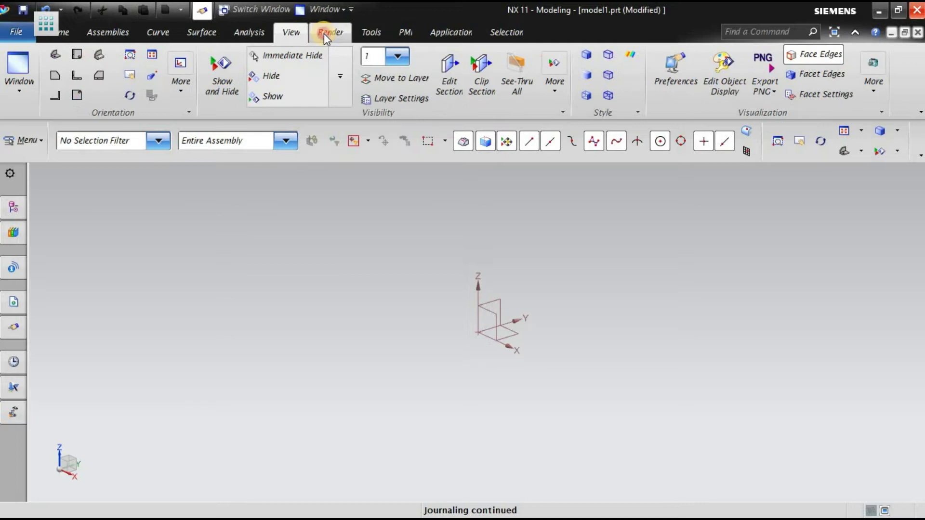
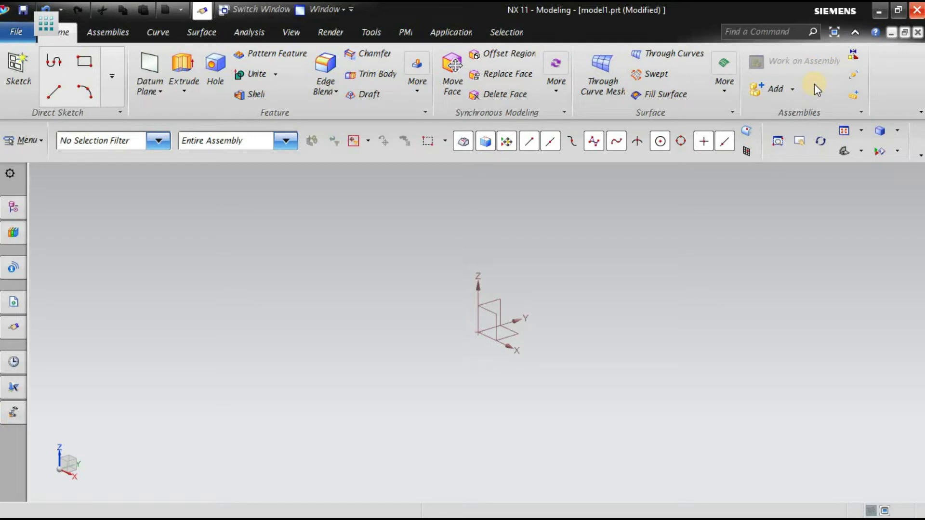
pyautogui.click(724, 77)
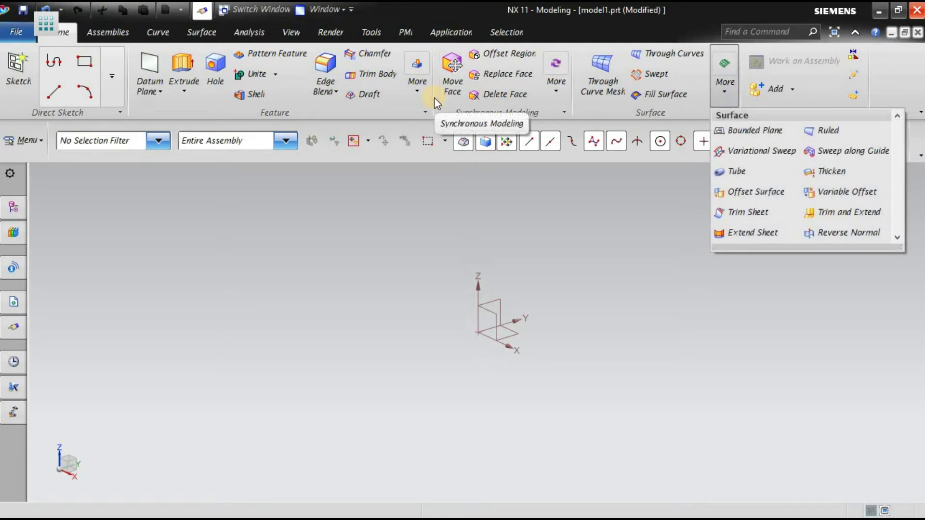
pyautogui.click(646, 229)
# Find the Extrude command by searching for "extrude" and add it to the current Home ribbon tab.
pyautogui.click(749, 32)
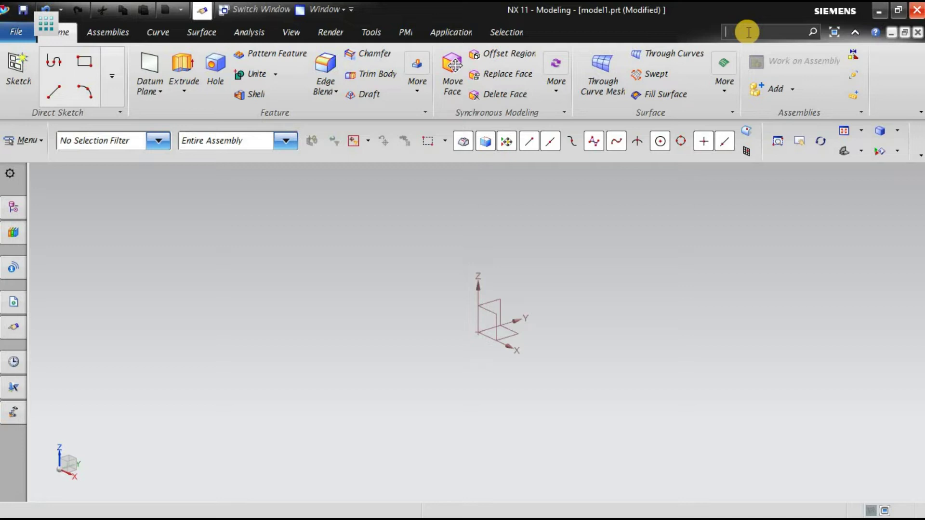
pyautogui.write('extrude')
pyautogui.click(812, 32)
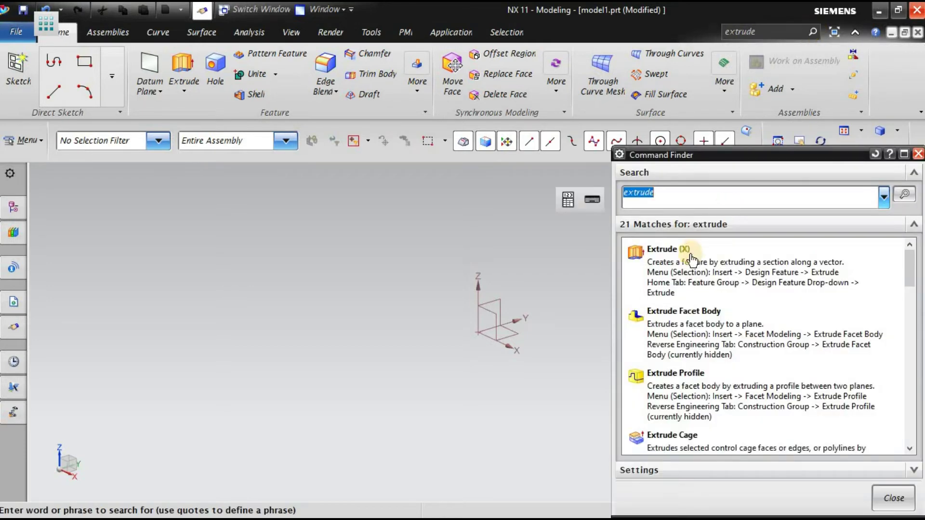
pyautogui.rightClick(690, 264)
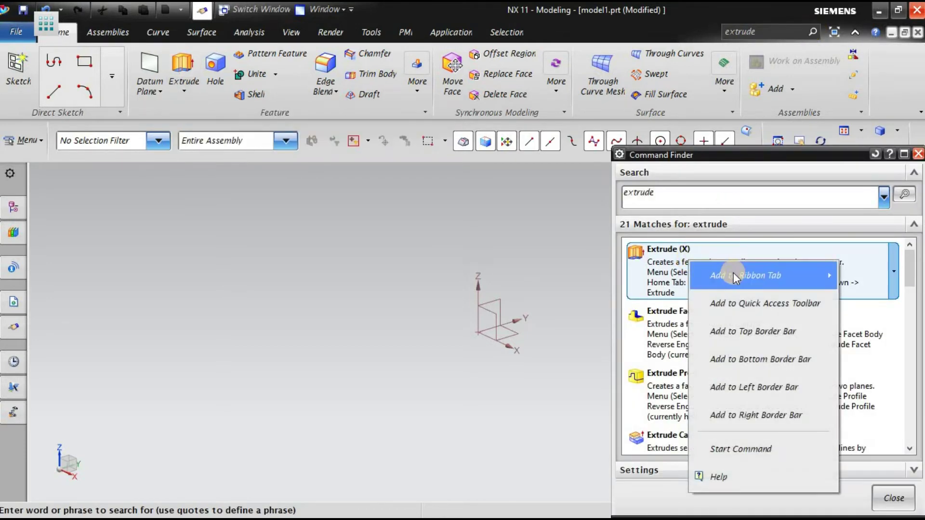
pyautogui.moveTo(733, 276)
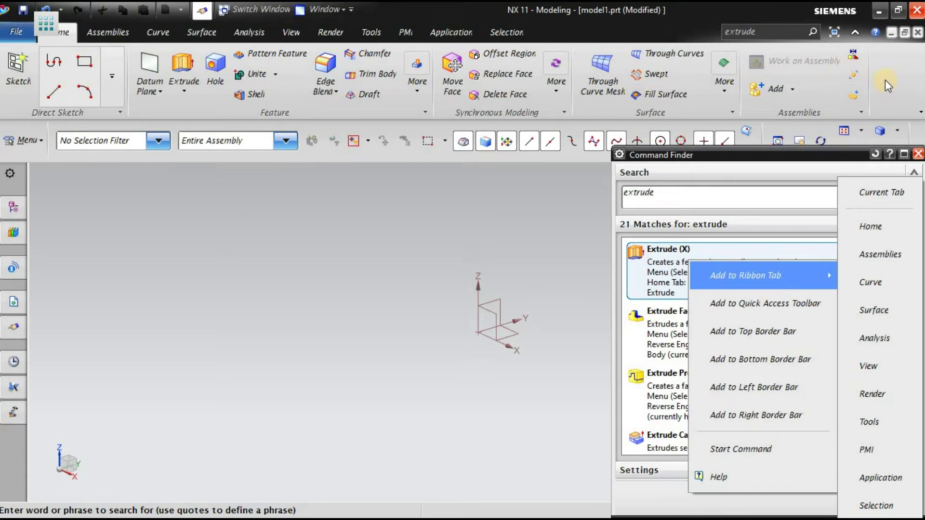
pyautogui.click(876, 186)
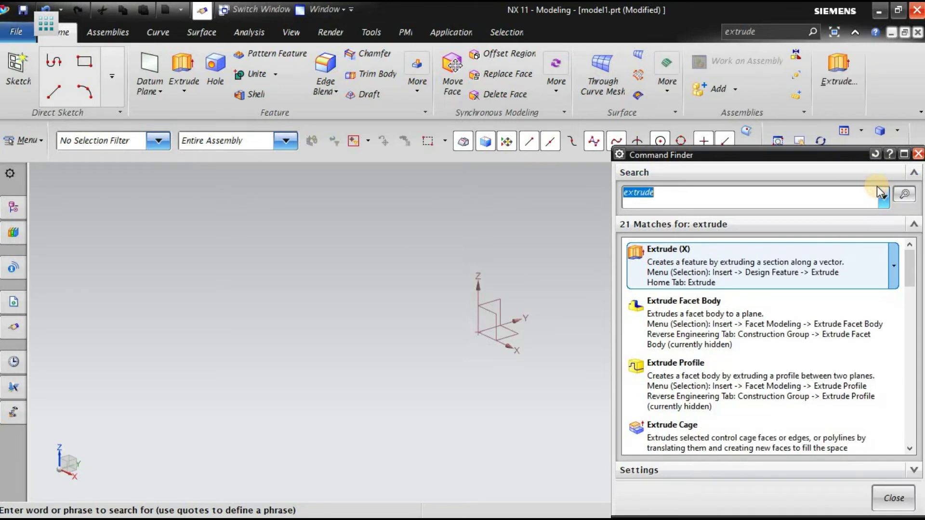
pyautogui.moveTo(886, 344)
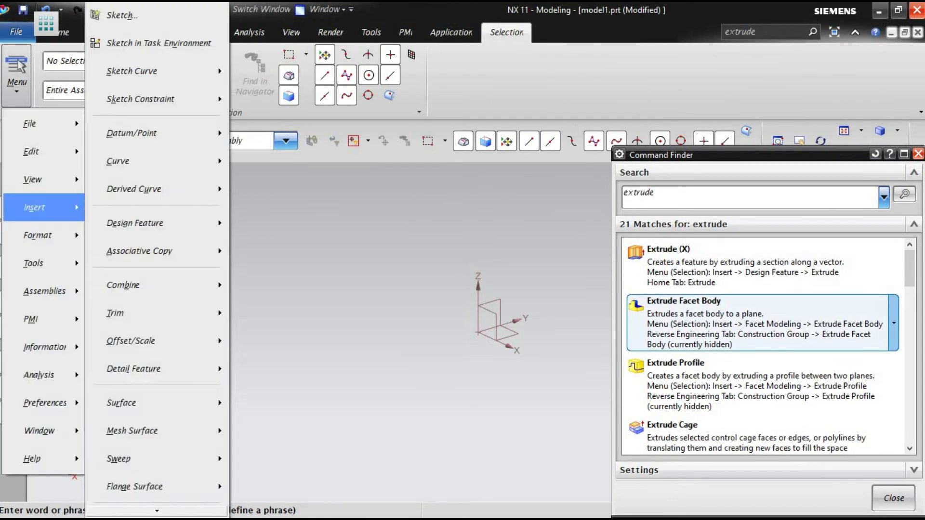
pyautogui.click(894, 498)
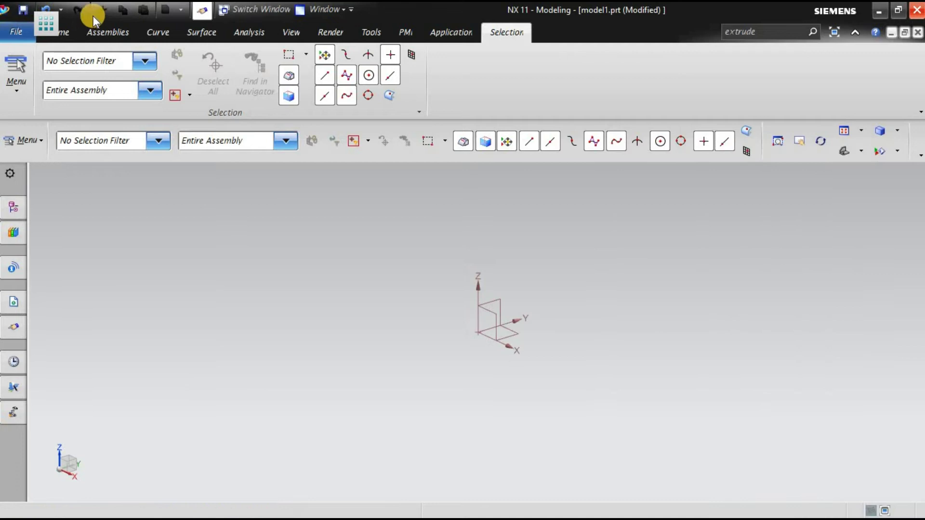
pyautogui.click(71, 30)
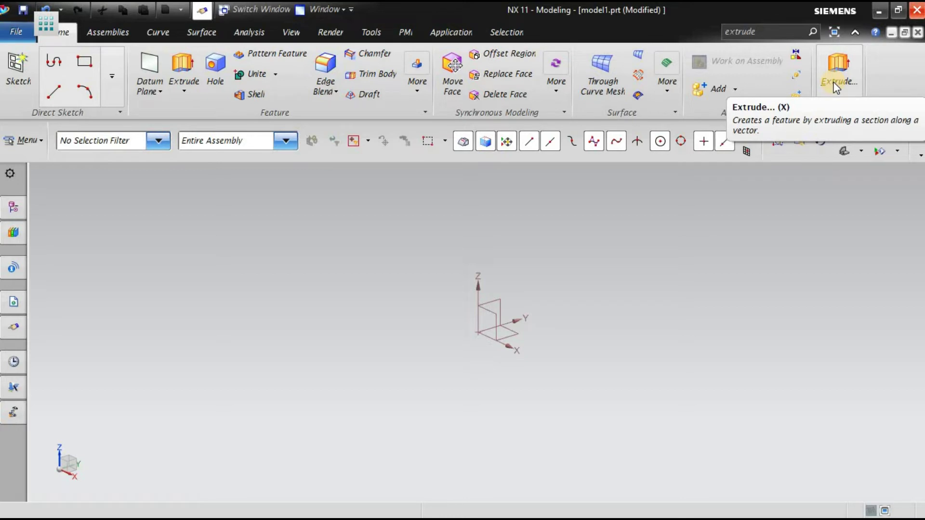
# View the Part Navigator and the Resource Bar options, and try to pin the Resource Bar open.
pyautogui.click(14, 207)
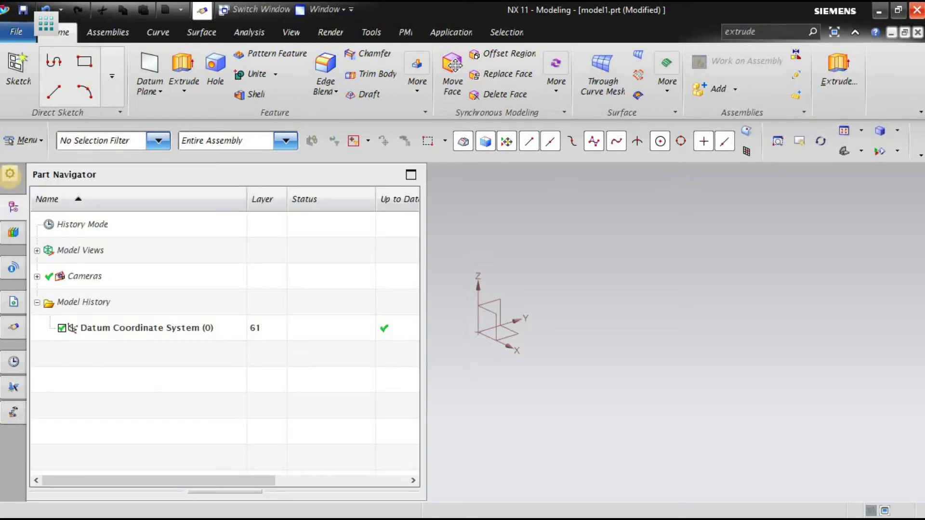
pyautogui.click(11, 174)
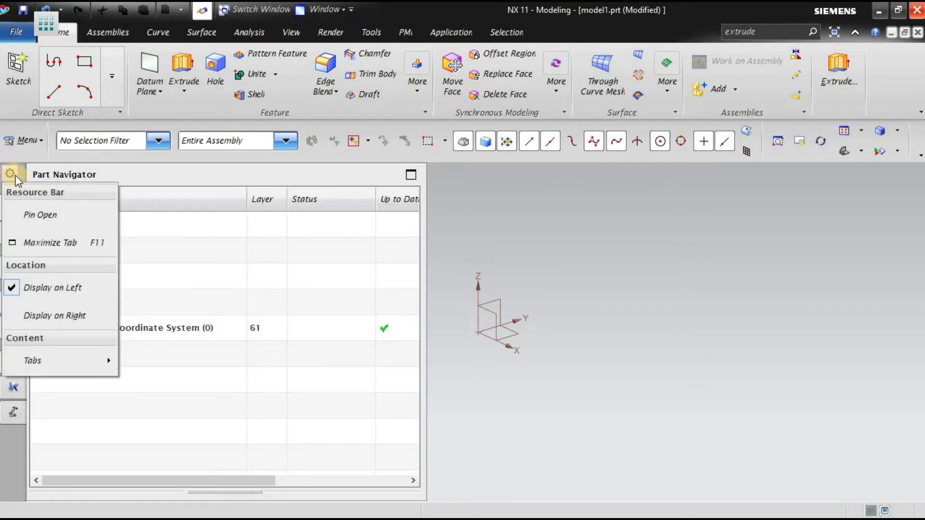
pyautogui.click(640, 257)
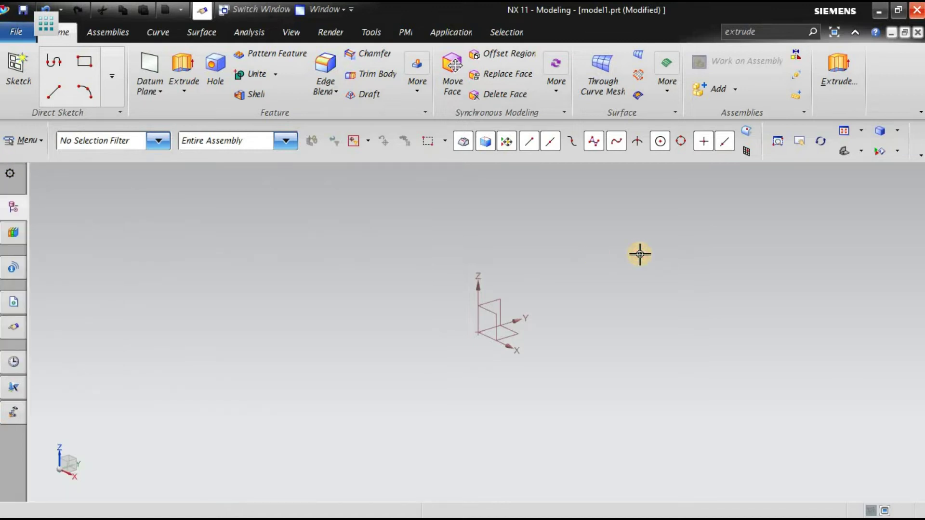
pyautogui.click(9, 174)
pyautogui.click(21, 221)
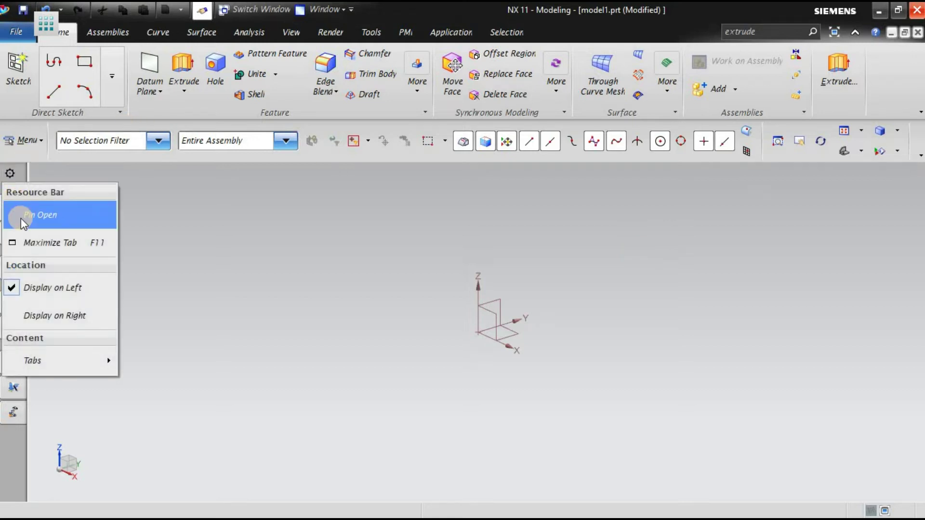
pyautogui.click(215, 209)
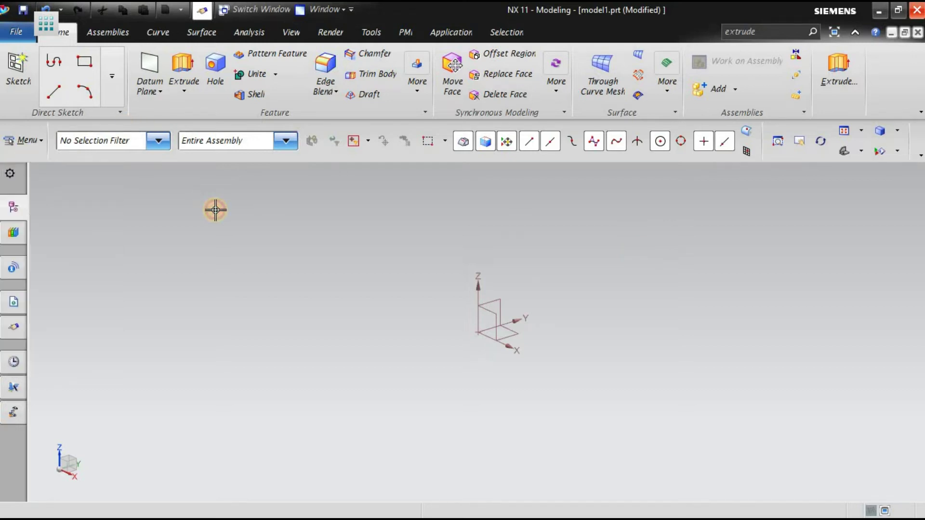
pyautogui.click(15, 208)
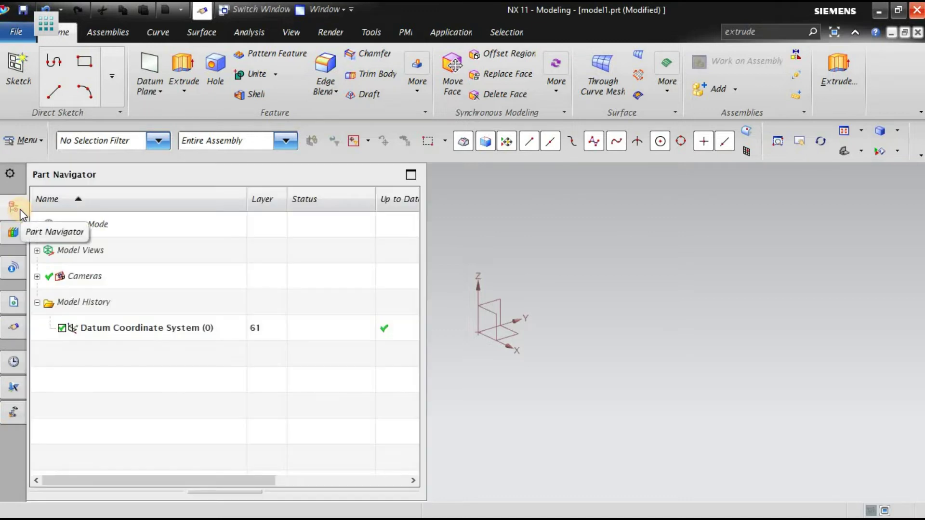
pyautogui.click(603, 231)
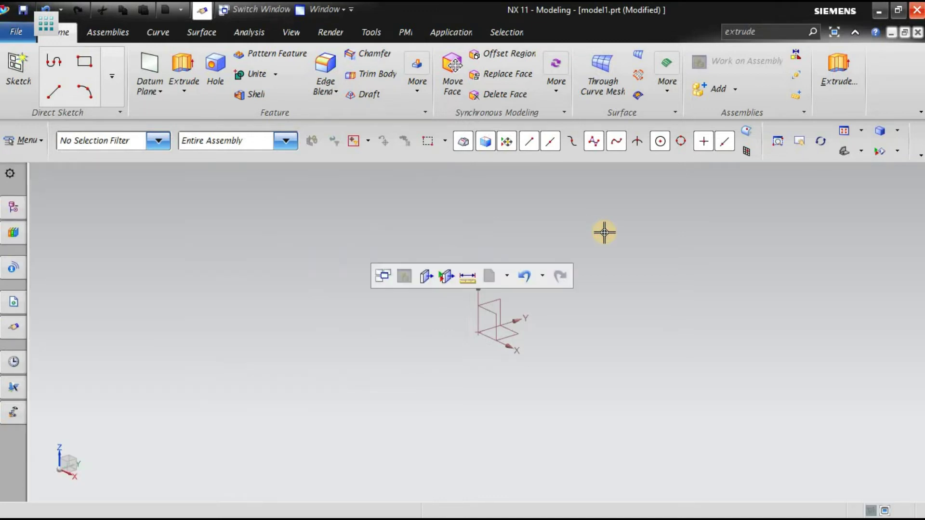
# Pin the Resource Bar open and check the Pin Open setting in its options.
pyautogui.click(11, 174)
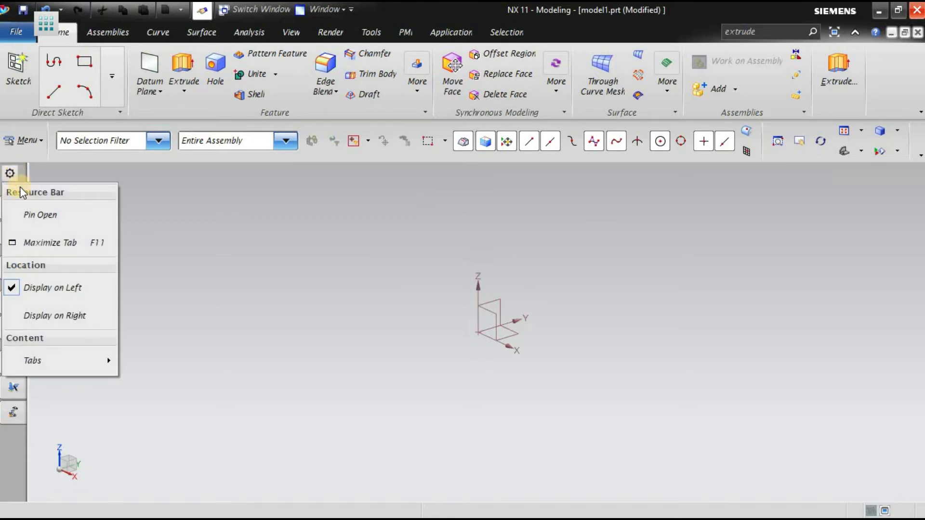
pyautogui.click(22, 215)
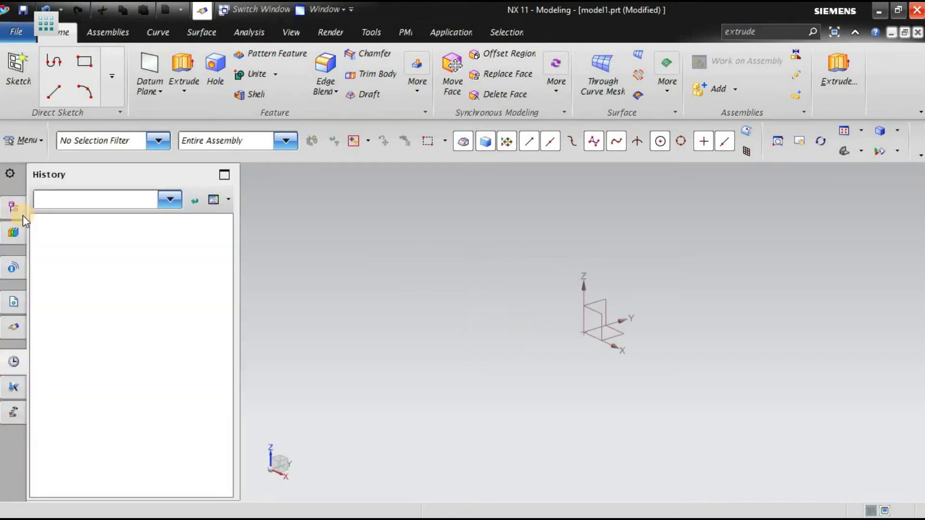
pyautogui.click(5, 175)
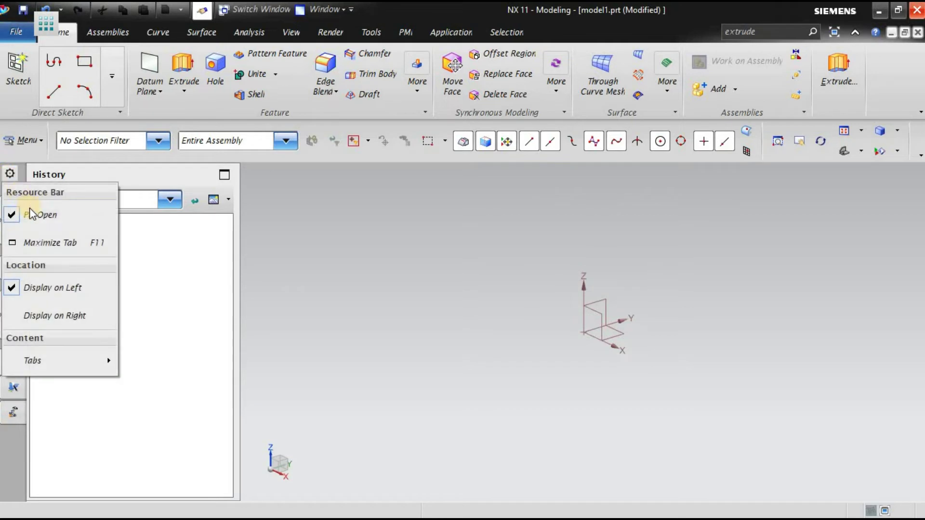
pyautogui.click(461, 270)
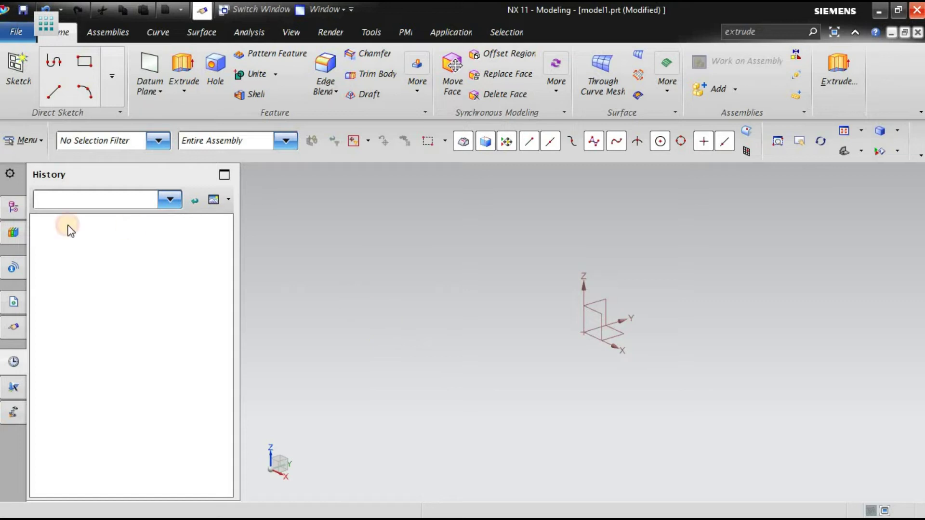
# View the Part Navigator, return to the History palette and clear it, confirming the deletion.
pyautogui.click(14, 213)
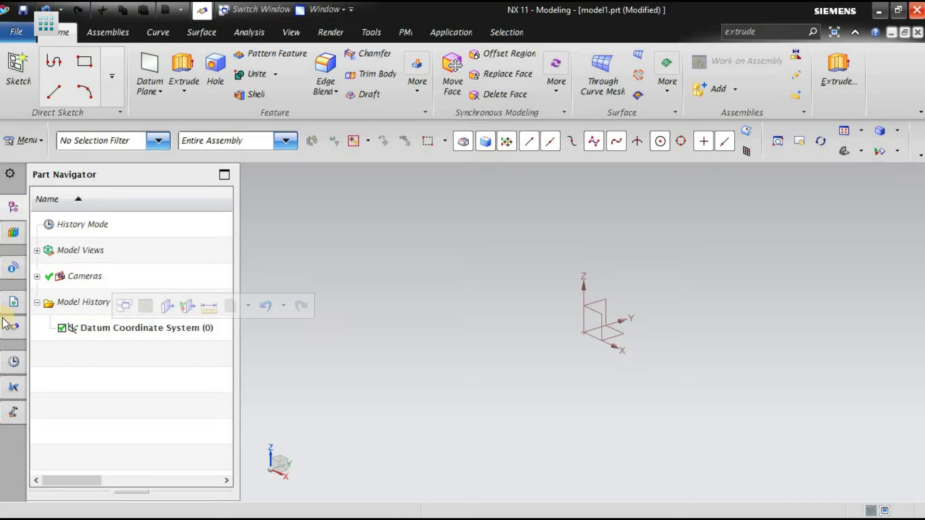
pyautogui.click(14, 362)
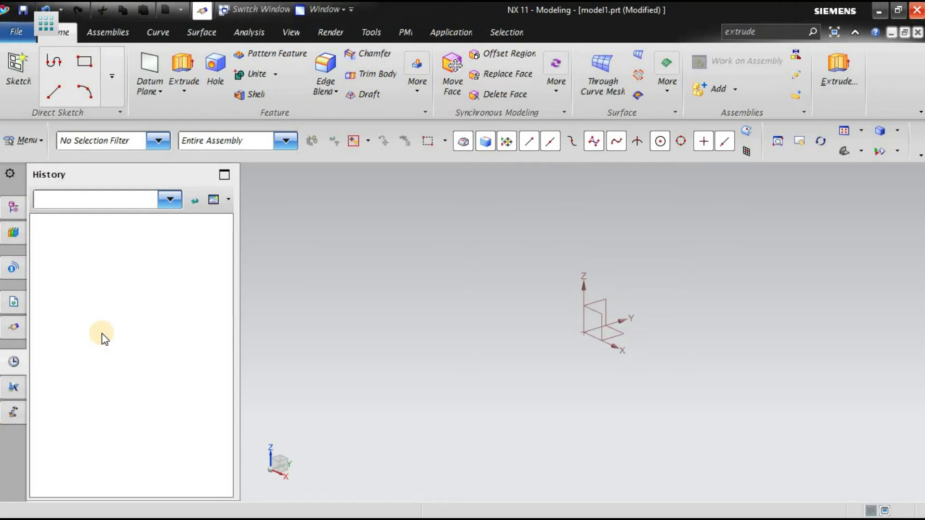
pyautogui.rightClick(137, 286)
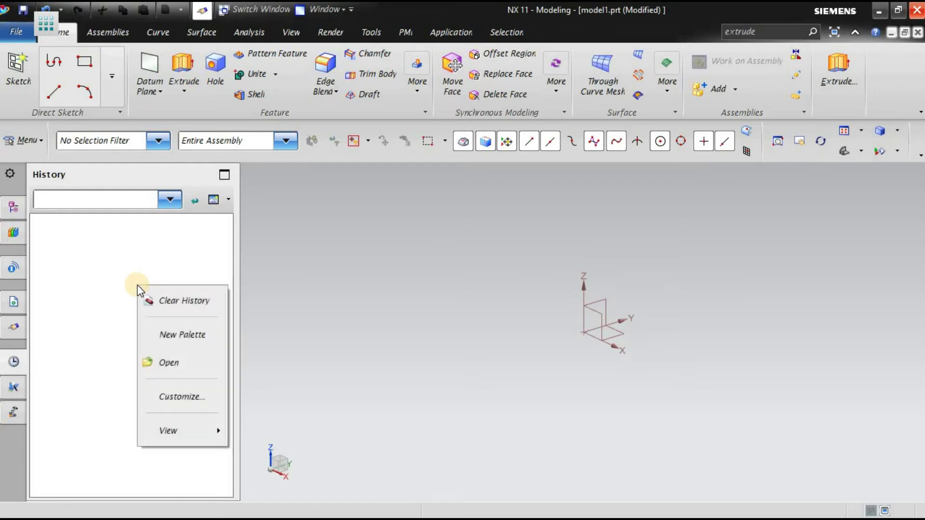
pyautogui.click(179, 296)
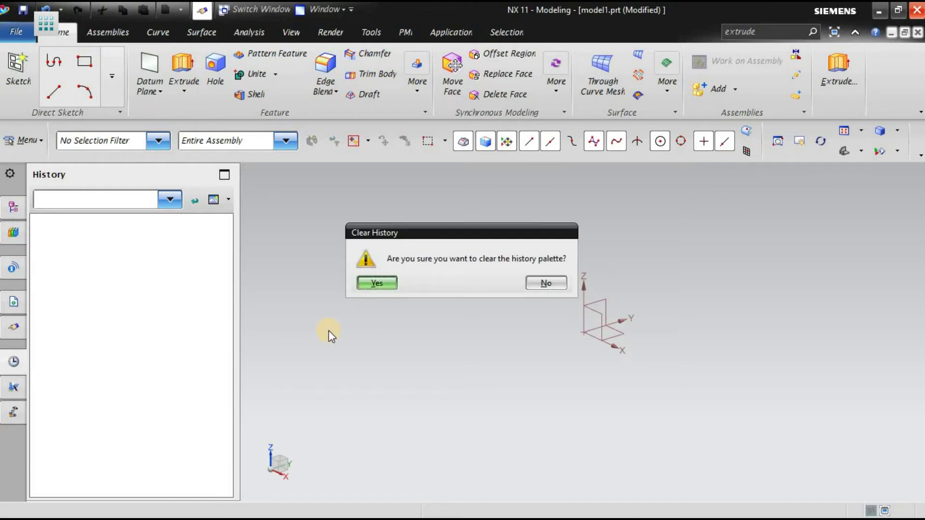
pyautogui.click(369, 280)
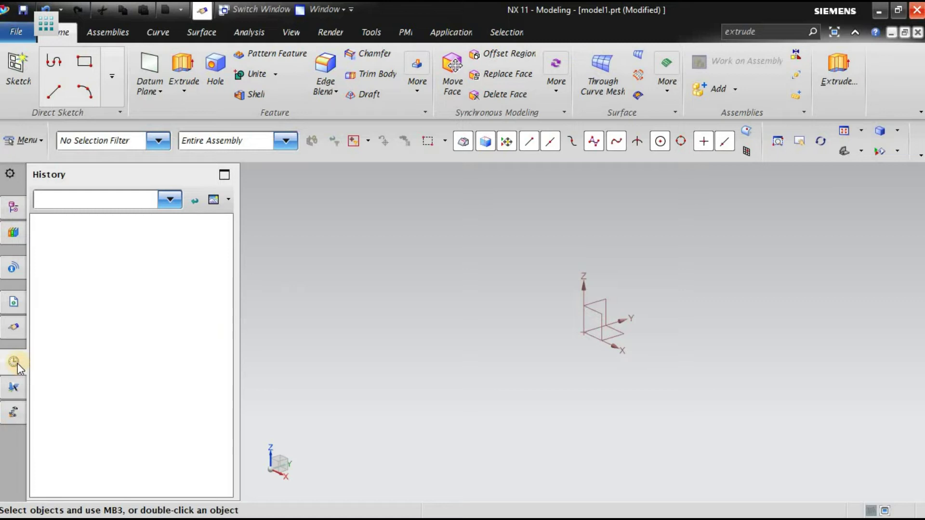
# Browse the Content roles and load the Advanced role, accepting that stored customizations can be overwritten.
pyautogui.click(13, 413)
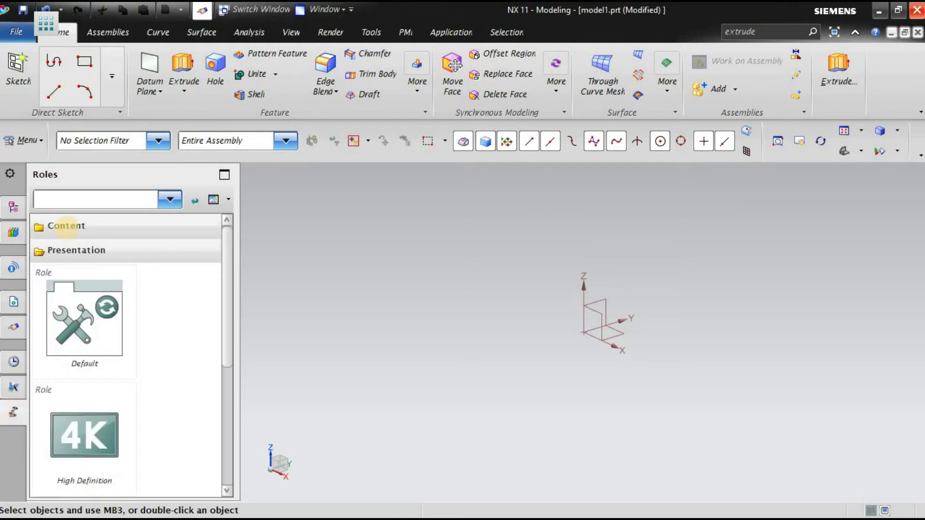
pyautogui.click(67, 226)
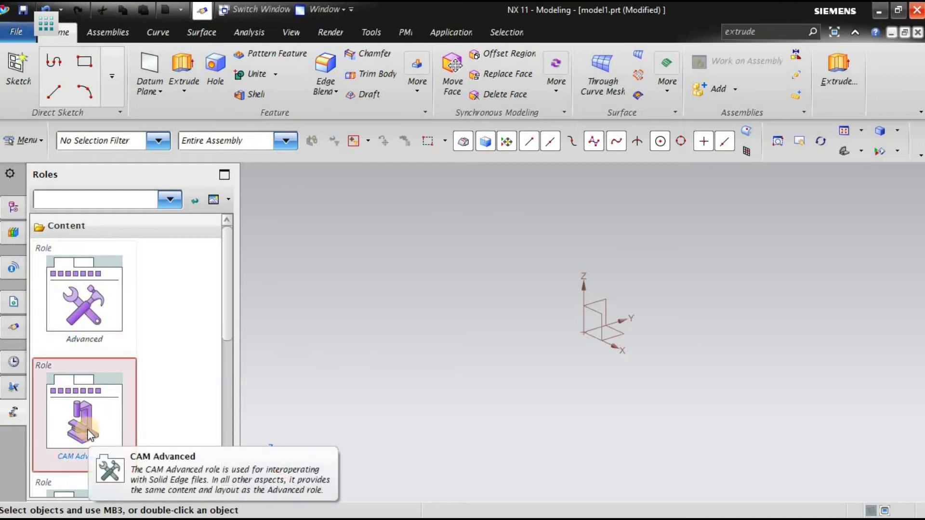
pyautogui.click(228, 397)
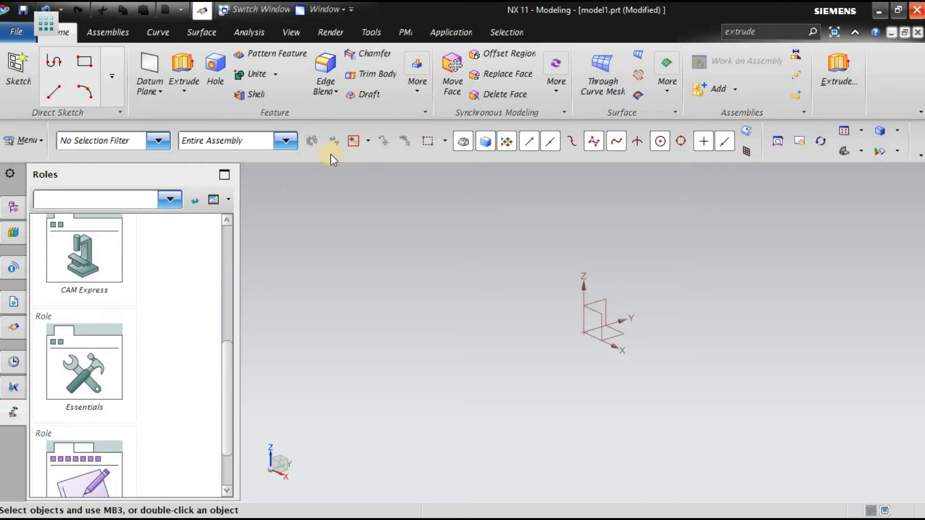
pyautogui.moveTo(227, 355); pyautogui.dragTo(225, 227)
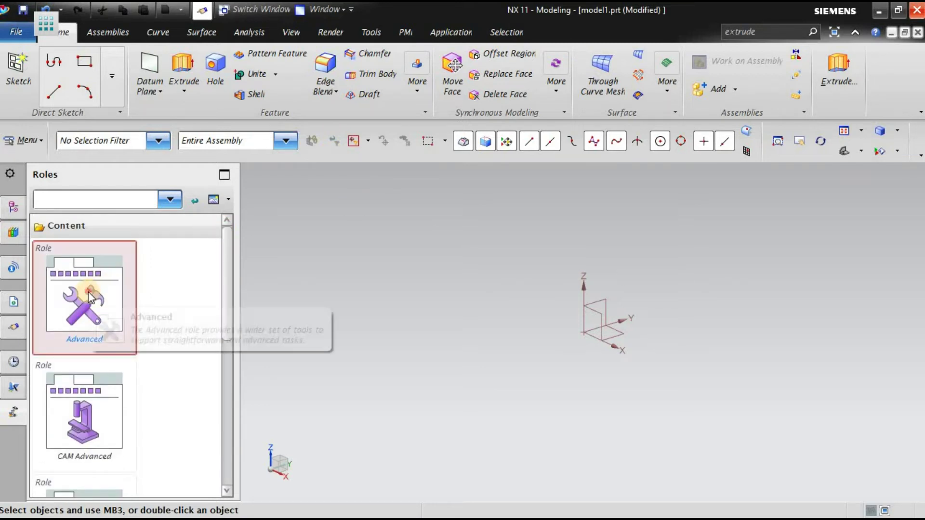
pyautogui.click(90, 297)
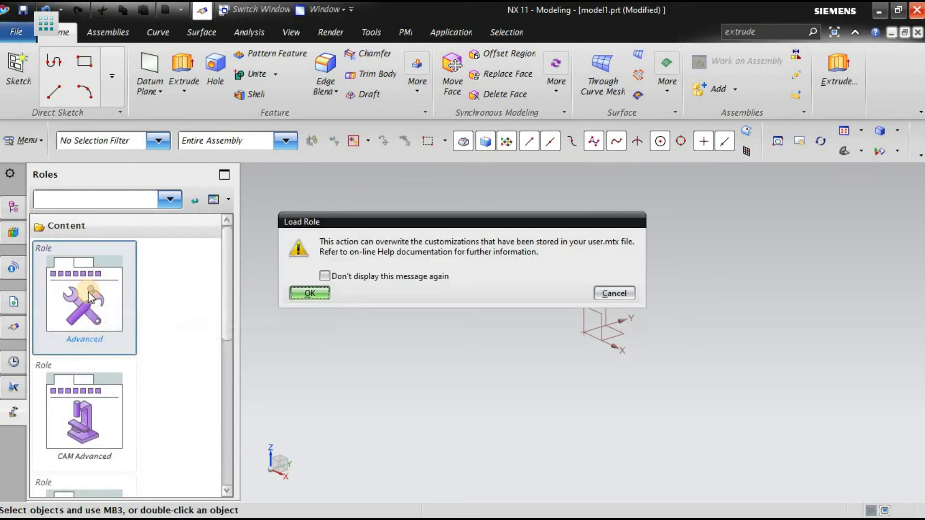
pyautogui.click(307, 289)
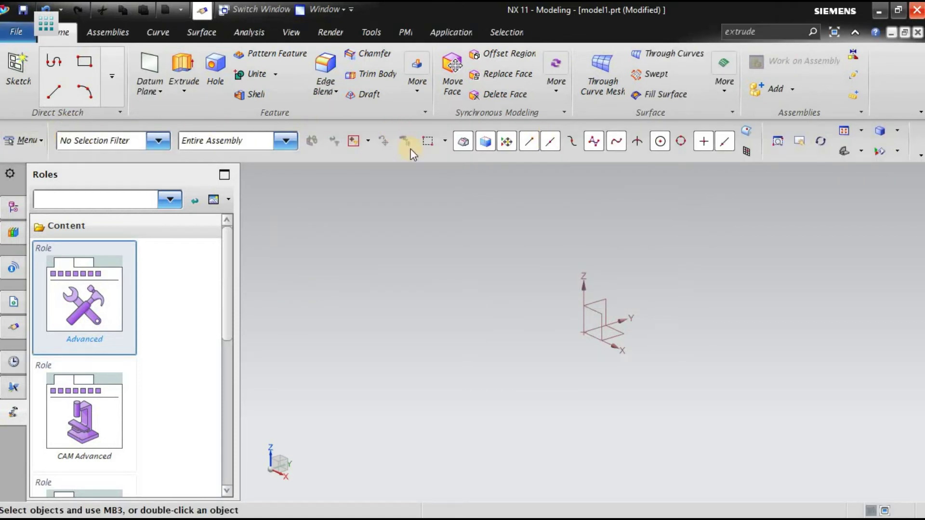
# Limit the selection filter to CSYS and select all matching objects in the model.
pyautogui.click(152, 140)
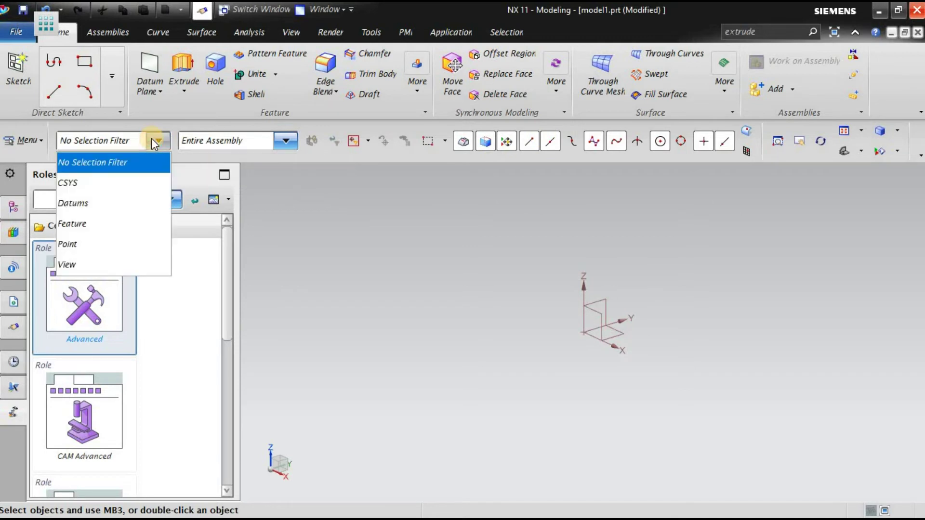
pyautogui.click(128, 188)
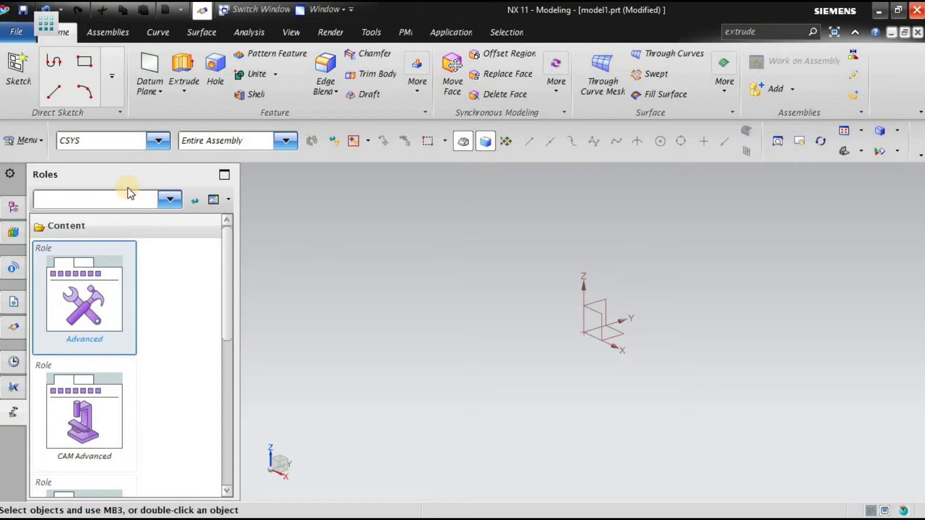
pyautogui.hotkey('ctrl', 'a')
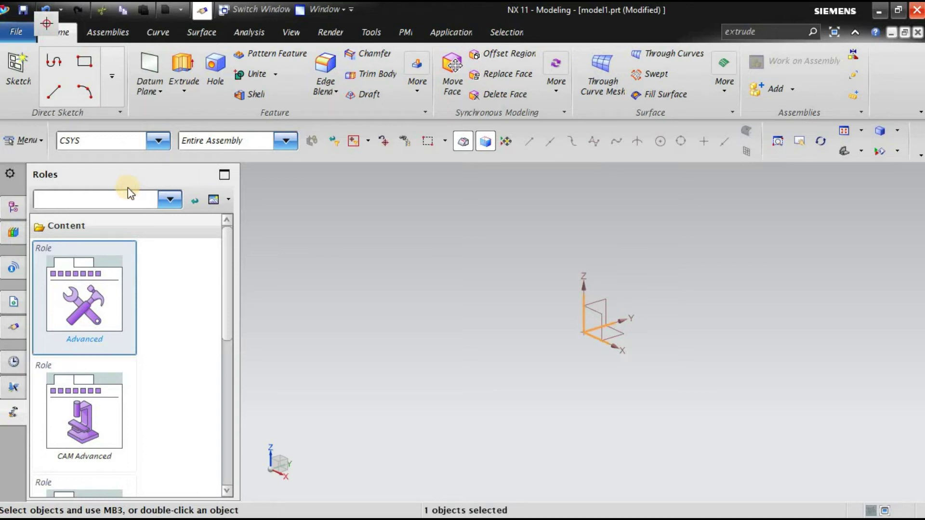
# Reset the selection filter to No Selection Filter.
pyautogui.click(160, 141)
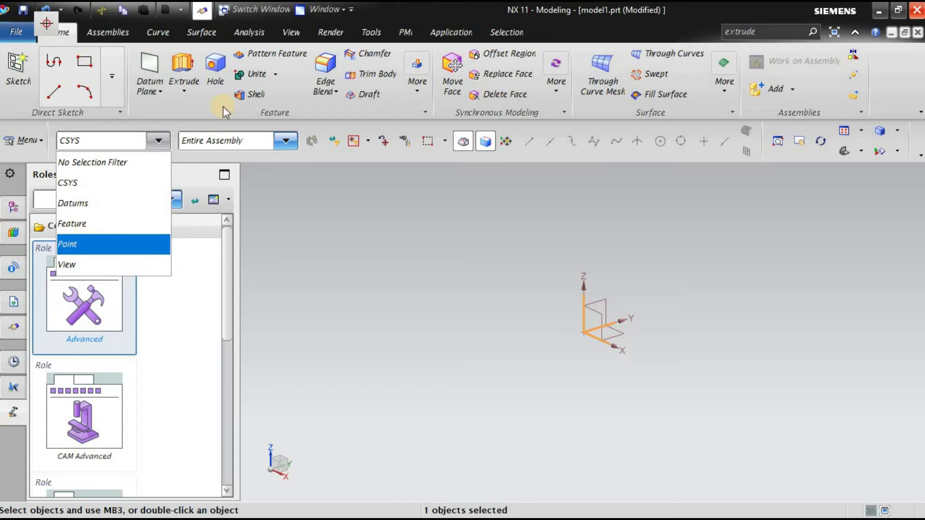
pyautogui.click(160, 141)
pyautogui.click(154, 142)
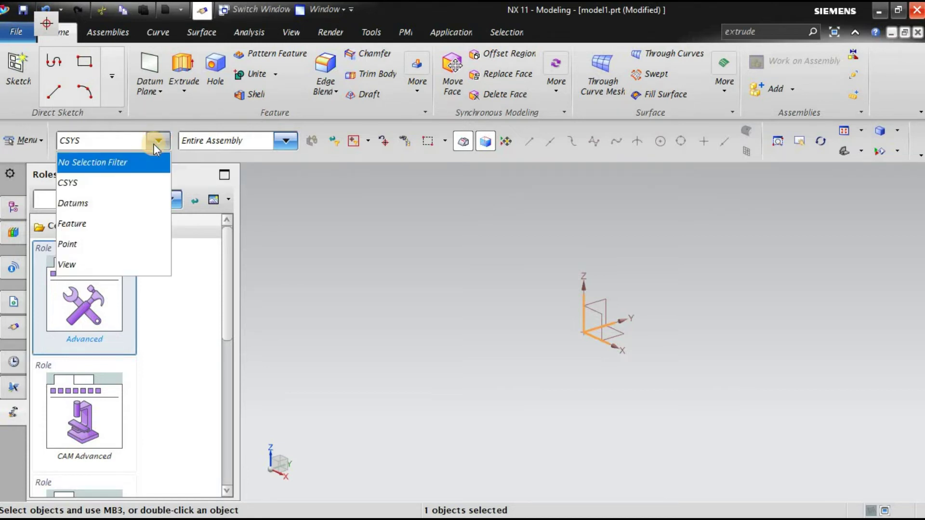
pyautogui.click(132, 162)
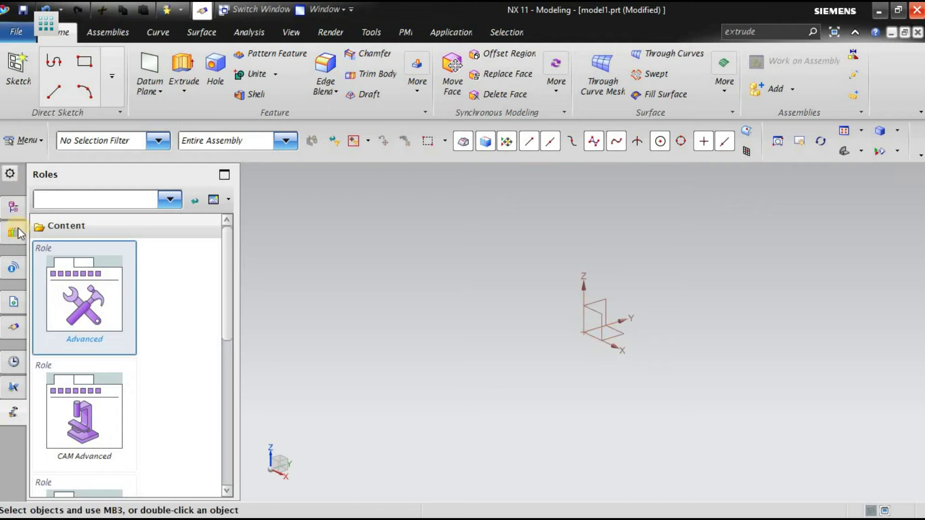
# Show the Part Navigator in the Resource Bar and widen its pane so the Layer column fits.
pyautogui.click(6, 175)
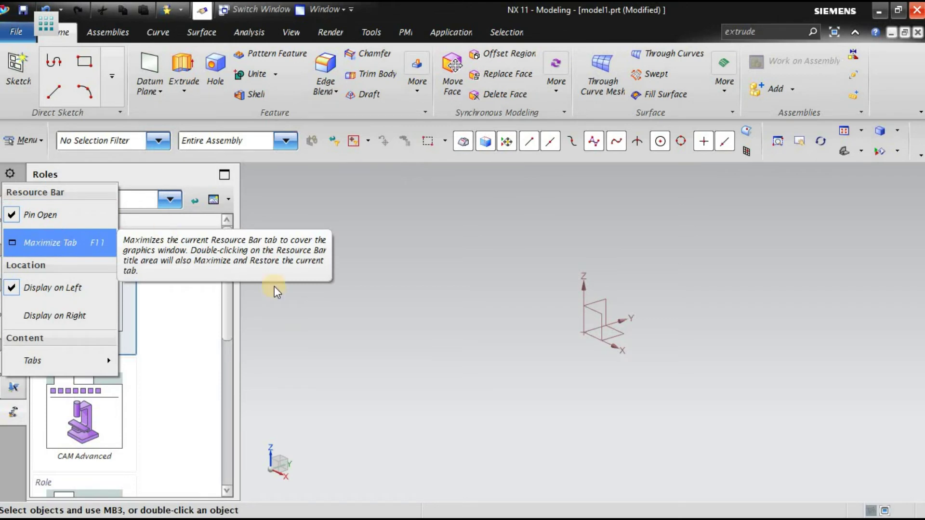
pyautogui.click(330, 316)
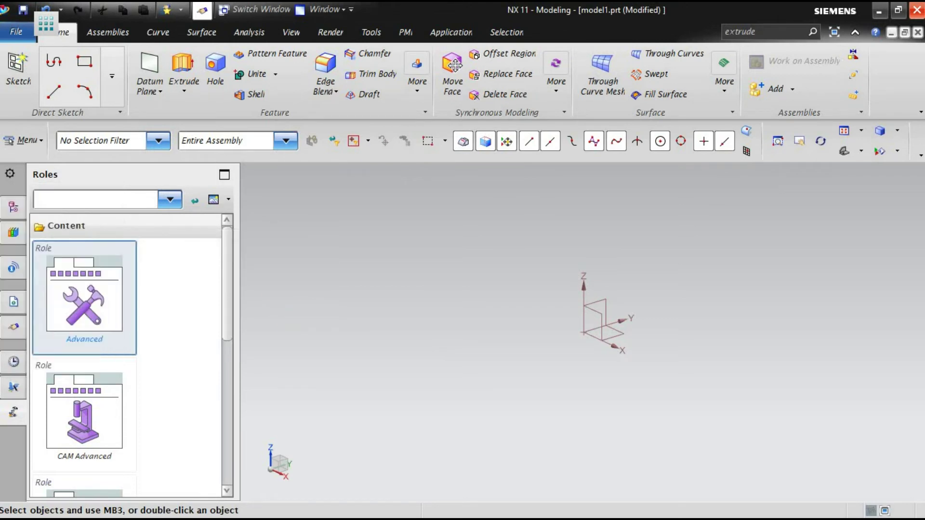
pyautogui.click(13, 211)
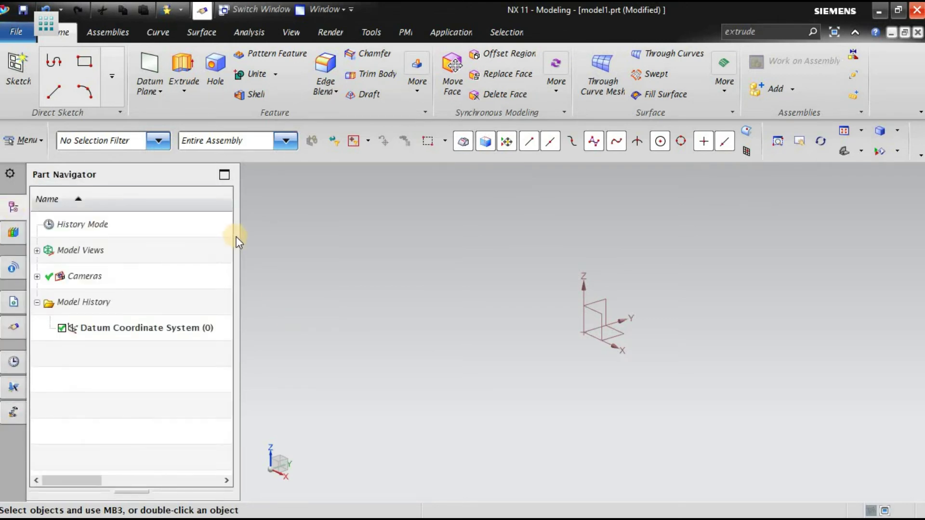
pyautogui.moveTo(239, 236)
pyautogui.mouseDown()
pyautogui.moveTo(489, 244)
pyautogui.moveTo(198, 259)
pyautogui.moveTo(479, 215)
pyautogui.moveTo(631, 224)
pyautogui.moveTo(316, 246)
pyautogui.moveTo(414, 224)
pyautogui.moveTo(245, 221)
pyautogui.mouseUp()
pyautogui.moveTo(314, 219)
pyautogui.mouseDown()
pyautogui.moveTo(287, 224)
pyautogui.moveTo(318, 217)
pyautogui.mouseUp()
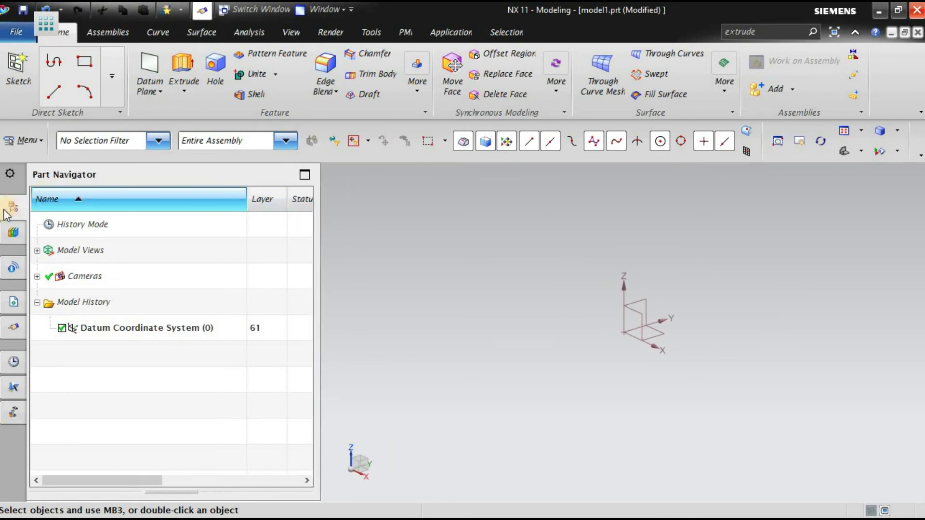
# Maximize the Part Navigator over the graphics window and restore it to its docked size.
pyautogui.click(11, 177)
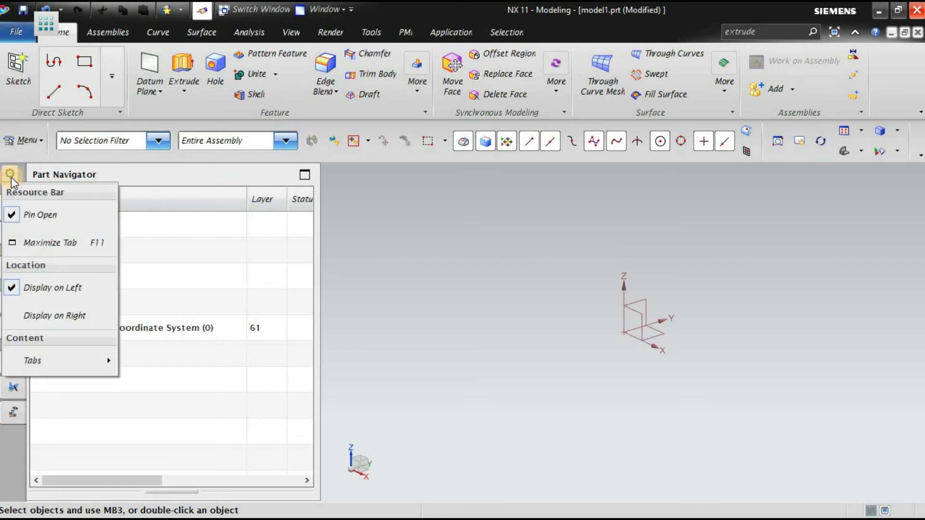
pyautogui.click(71, 243)
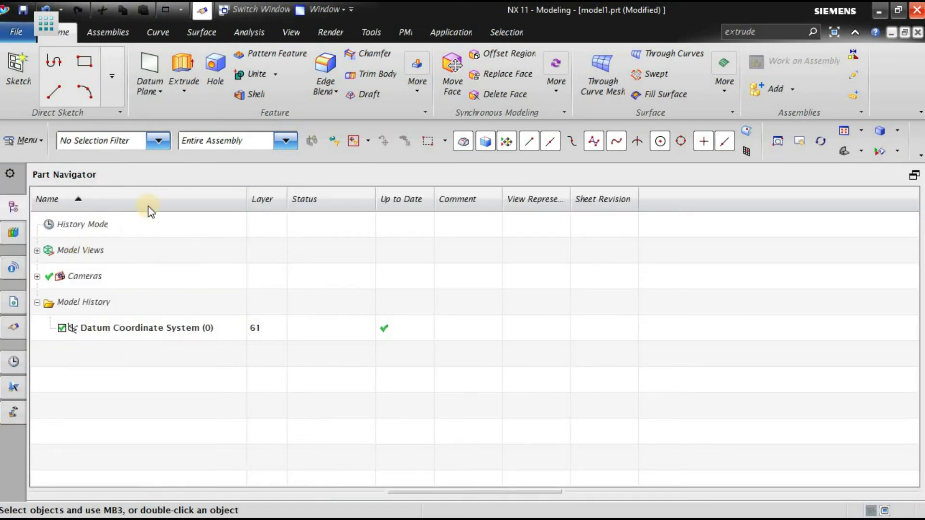
pyautogui.click(913, 175)
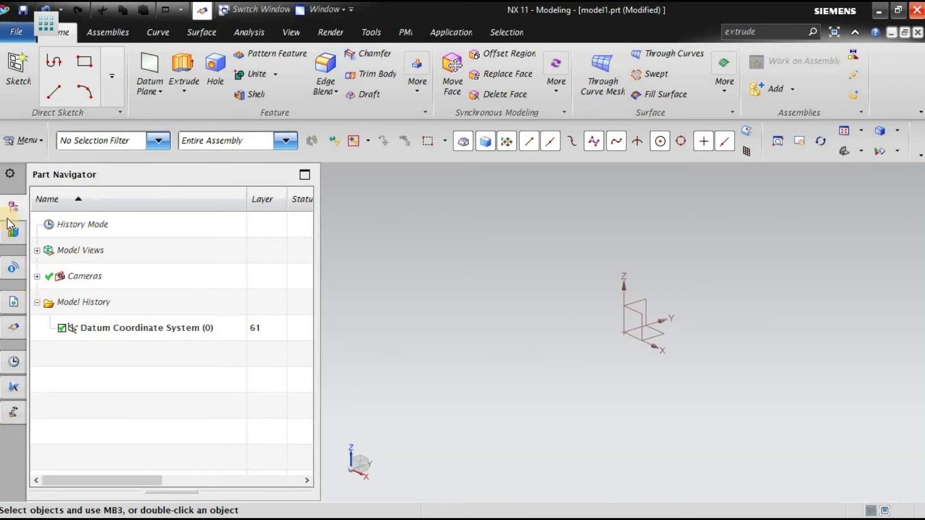
# Move the Resource Bar to the right side of the window and return it to the left side.
pyautogui.click(11, 175)
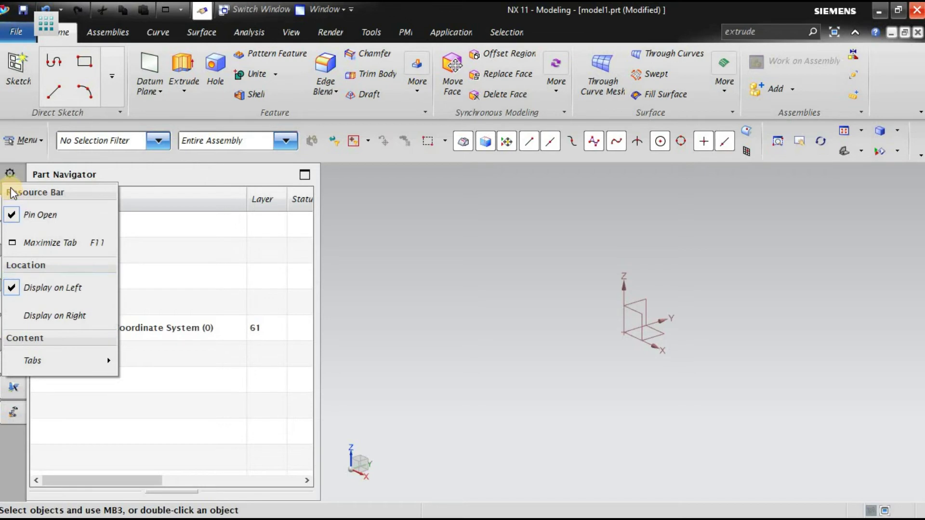
pyautogui.click(33, 317)
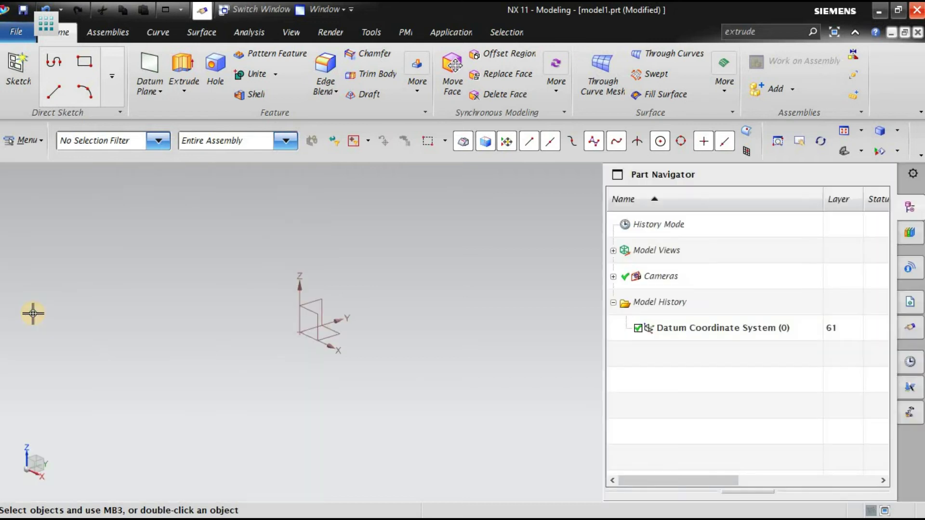
pyautogui.click(912, 174)
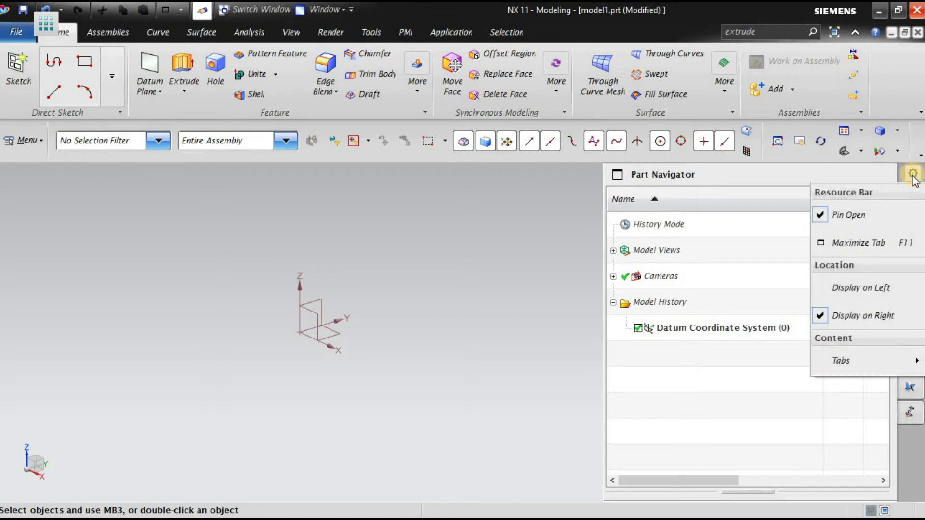
pyautogui.click(883, 281)
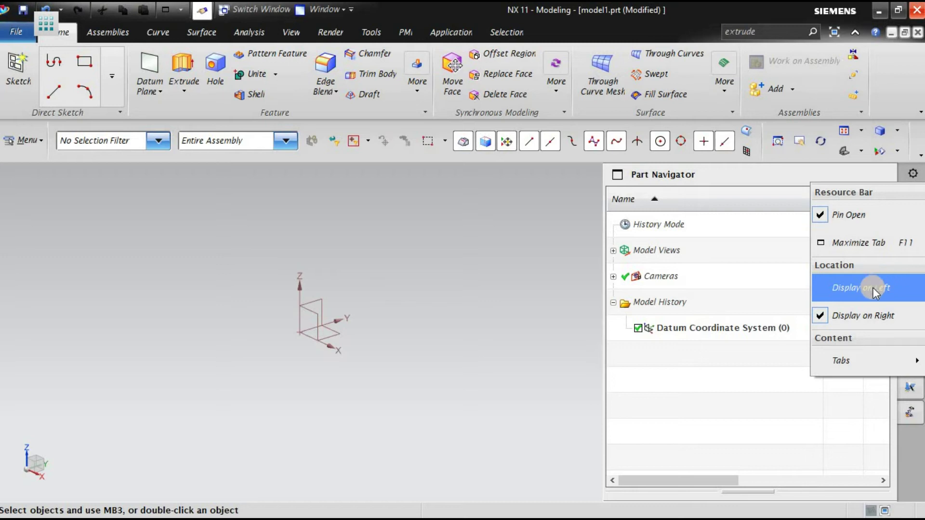
pyautogui.click(872, 288)
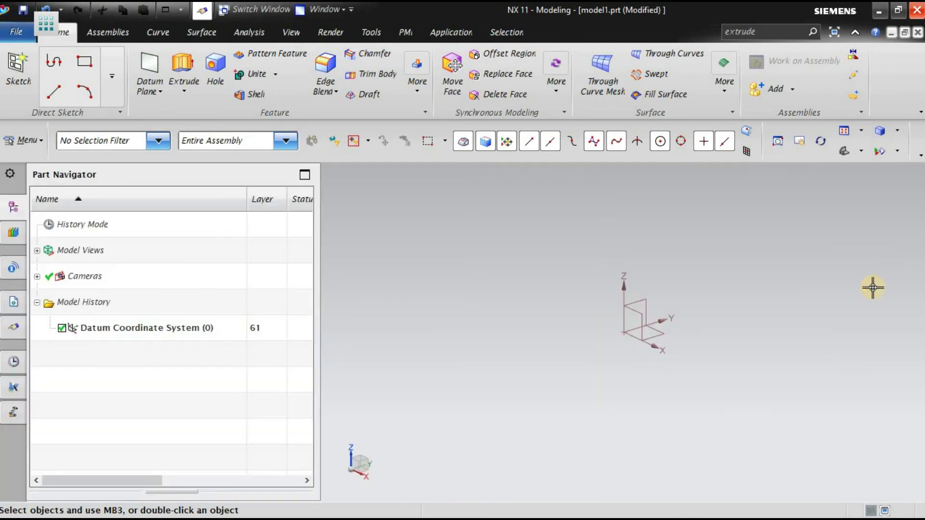
# Add the Assembly Navigator and the Constraint Navigator to the Resource Bar.
pyautogui.click(10, 173)
pyautogui.click(48, 359)
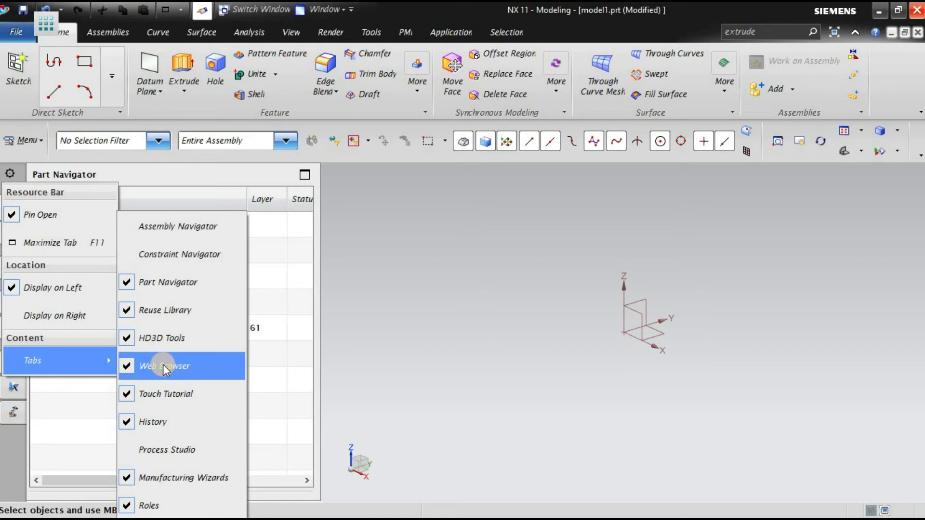
pyautogui.click(134, 228)
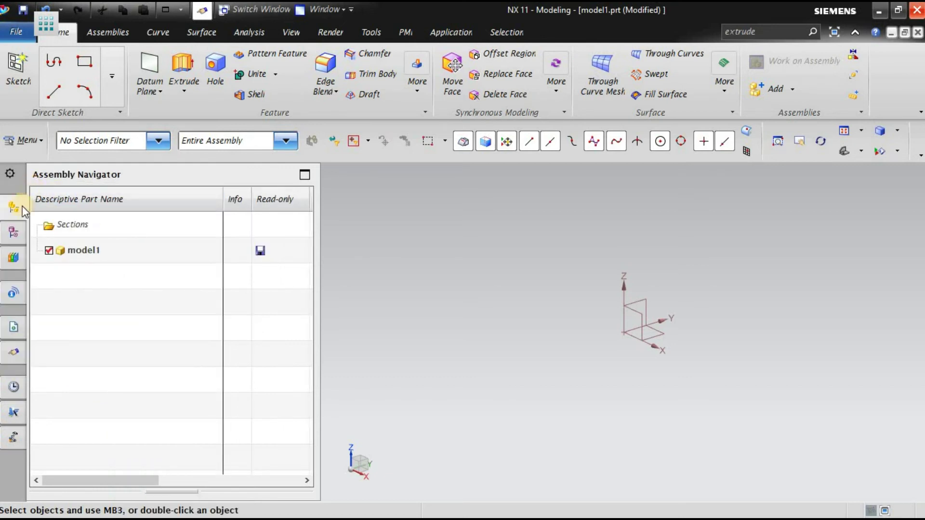
pyautogui.click(16, 178)
pyautogui.moveTo(64, 360)
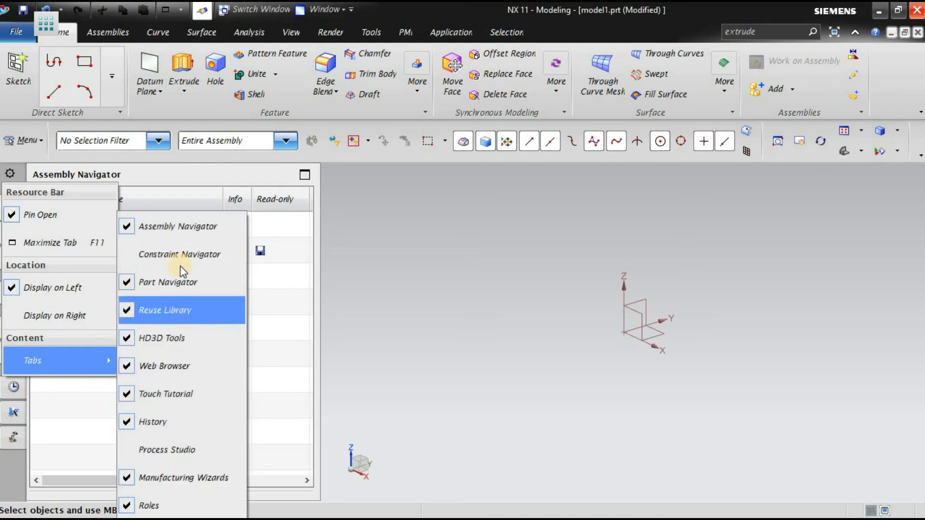
pyautogui.click(195, 251)
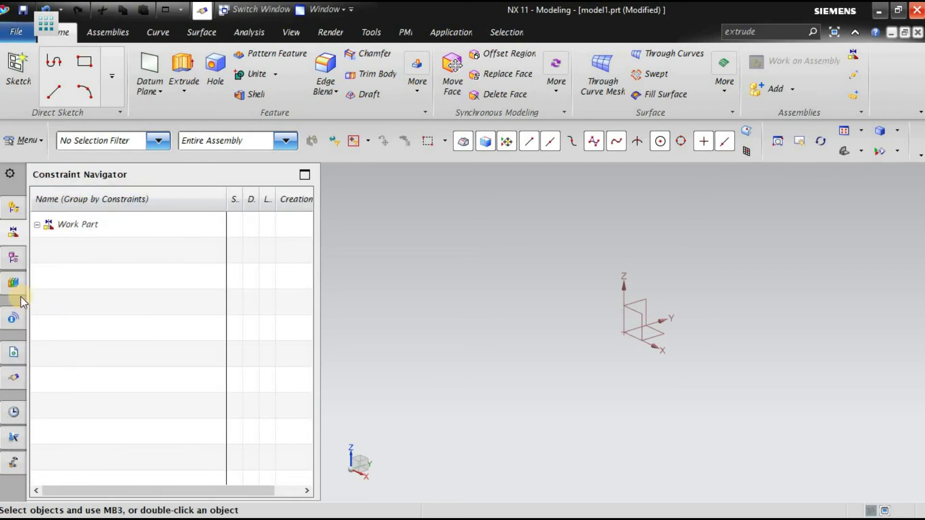
# Remove the Reuse Library, HD3D Tools and Web Browser from the Resource Bar.
pyautogui.click(10, 173)
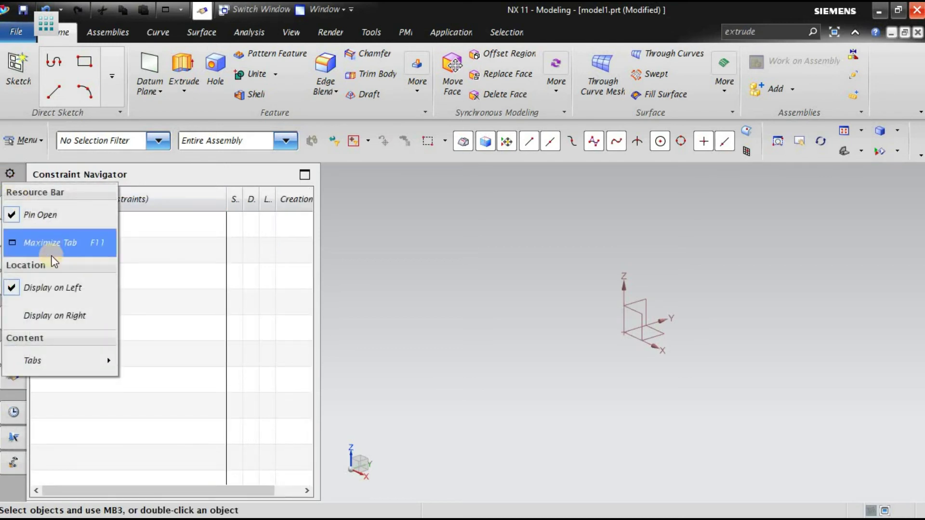
pyautogui.moveTo(57, 355)
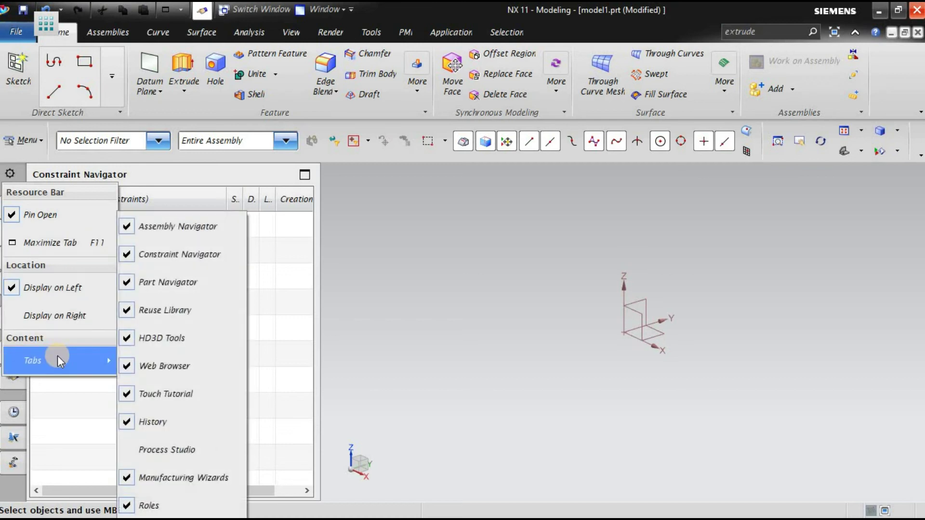
pyautogui.click(131, 313)
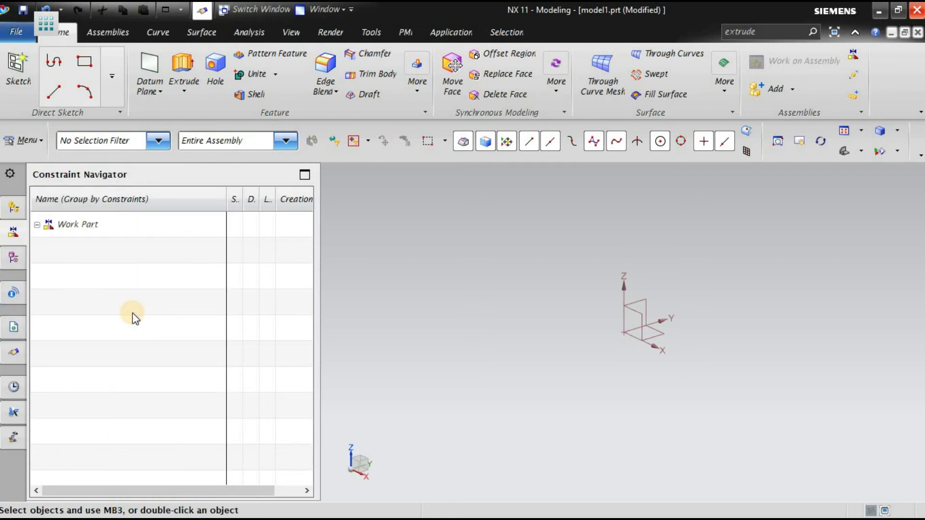
pyautogui.click(9, 173)
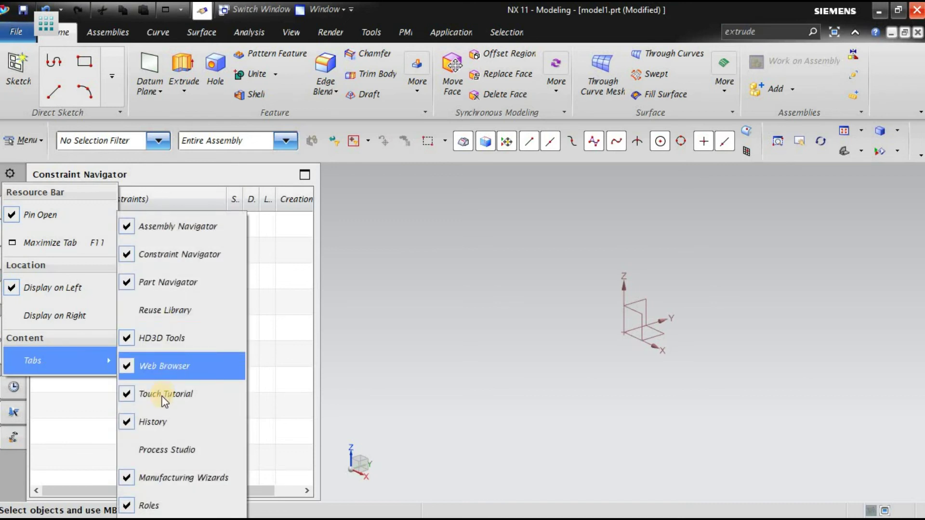
pyautogui.click(167, 339)
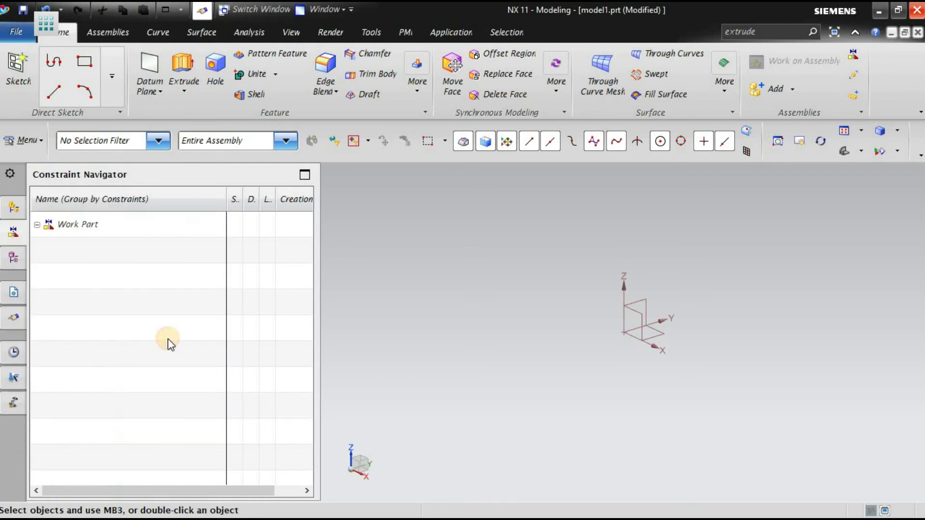
pyautogui.click(16, 165)
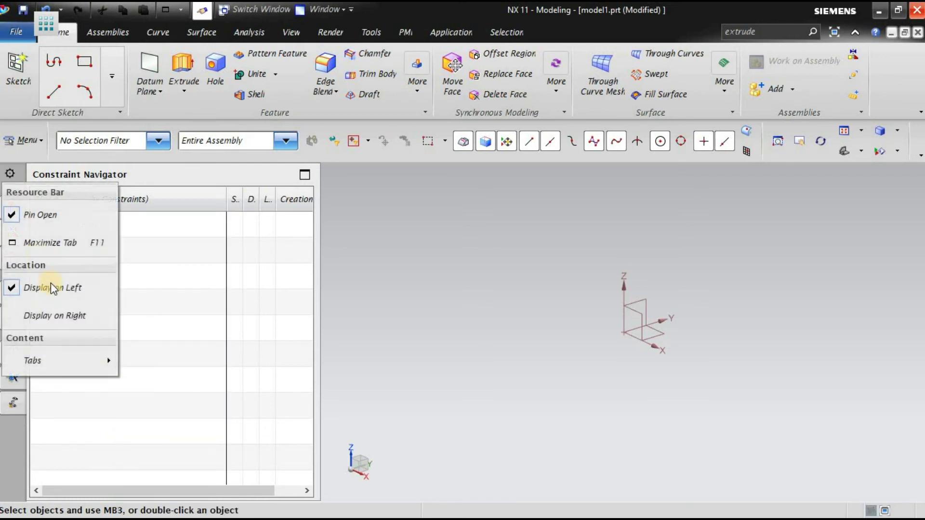
pyautogui.moveTo(40, 364)
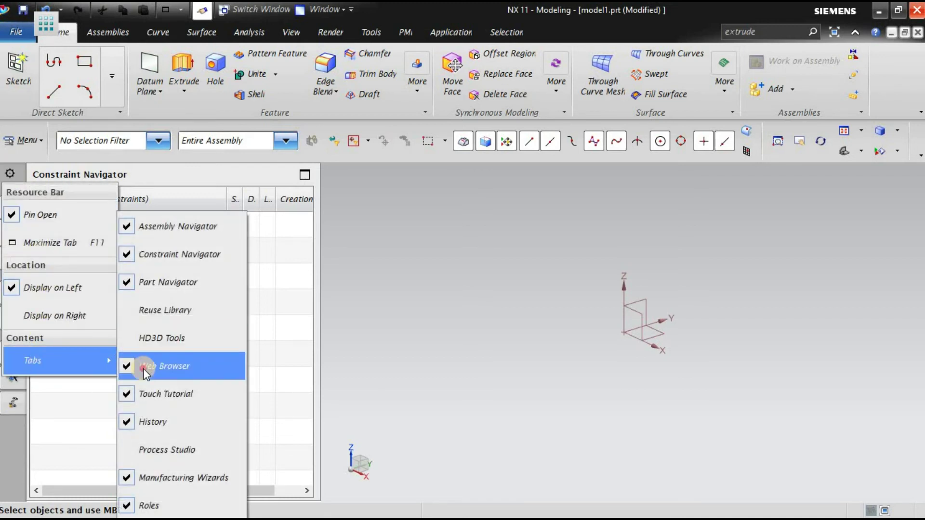
pyautogui.click(143, 369)
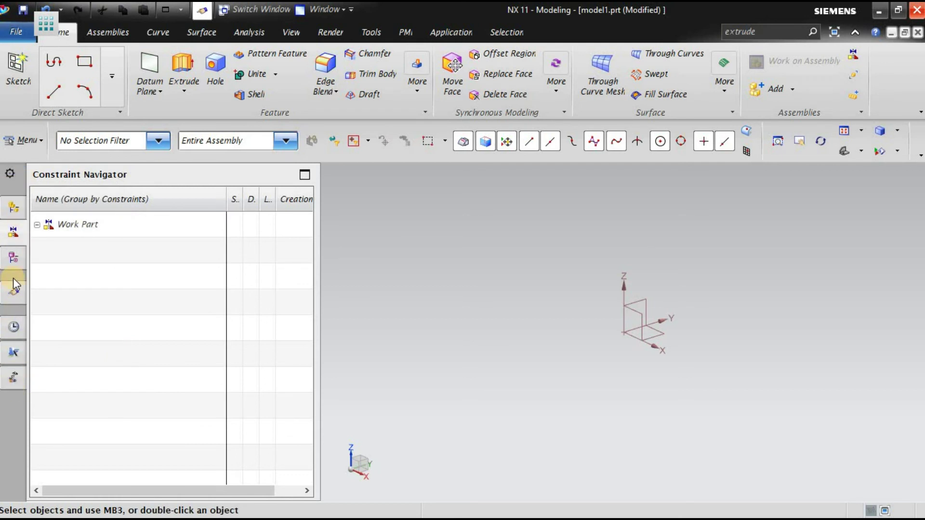
pyautogui.click(151, 289)
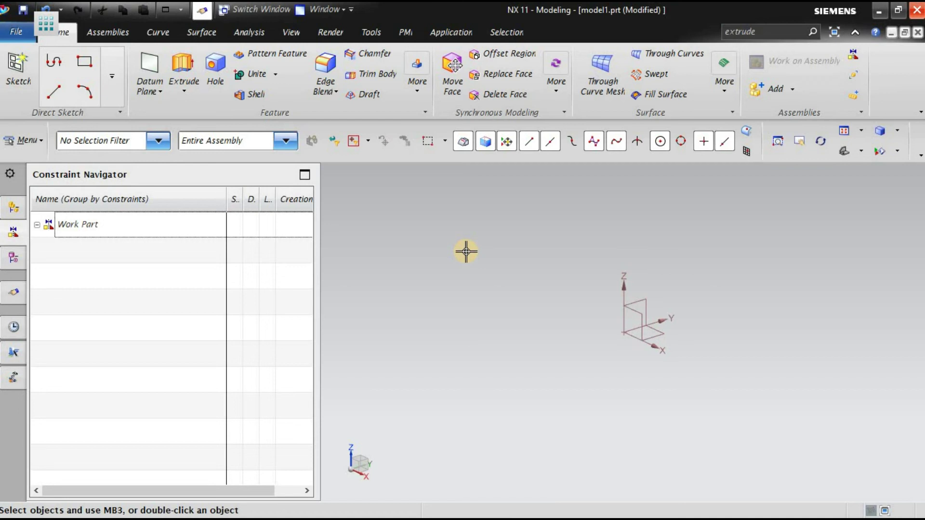
# Set the cursor's Selection Radius to Medium in the Selection Preferences and apply it.
pyautogui.click(28, 141)
pyautogui.moveTo(57, 453)
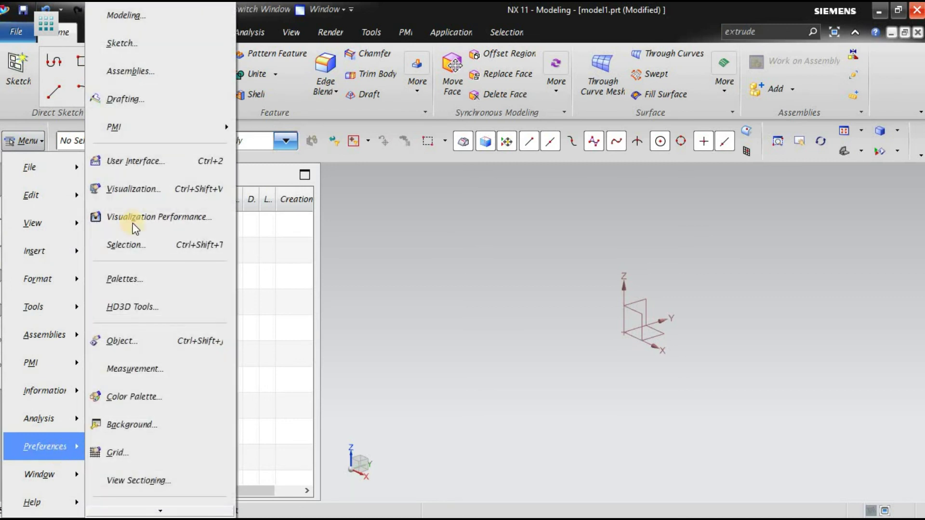
pyautogui.click(148, 243)
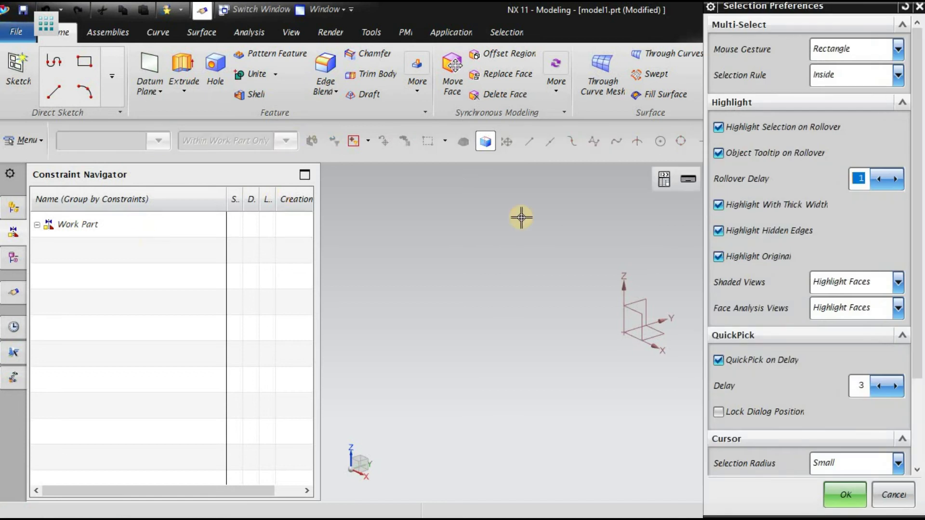
pyautogui.click(917, 358)
pyautogui.moveTo(917, 359); pyautogui.dragTo(917, 441)
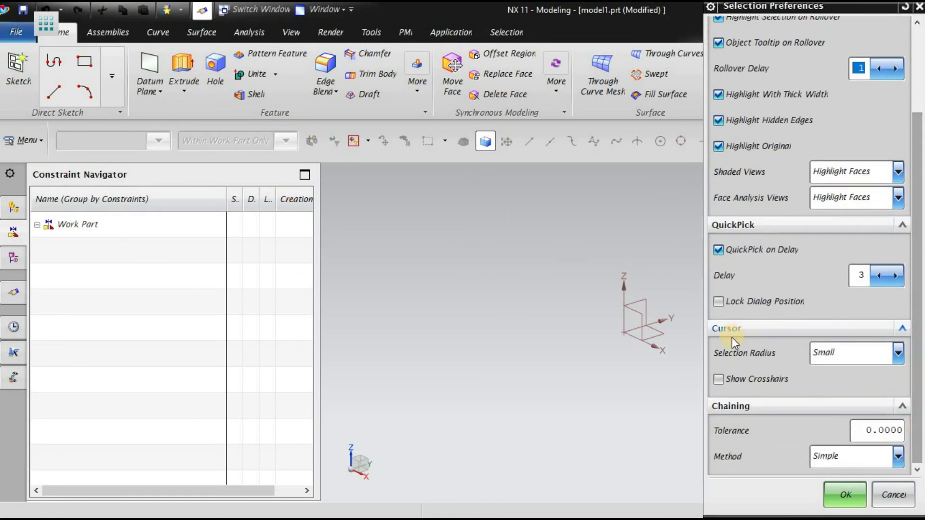
pyautogui.click(880, 355)
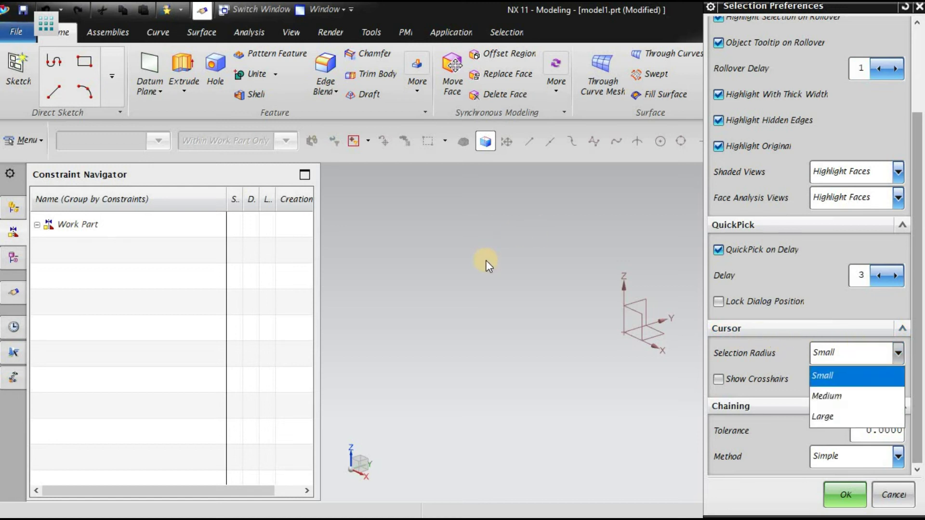
pyautogui.click(843, 393)
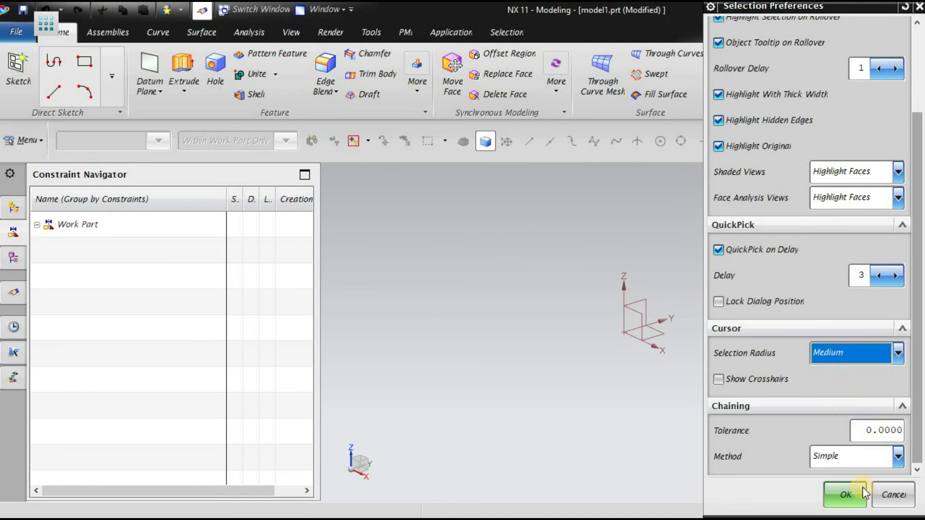
pyautogui.click(853, 491)
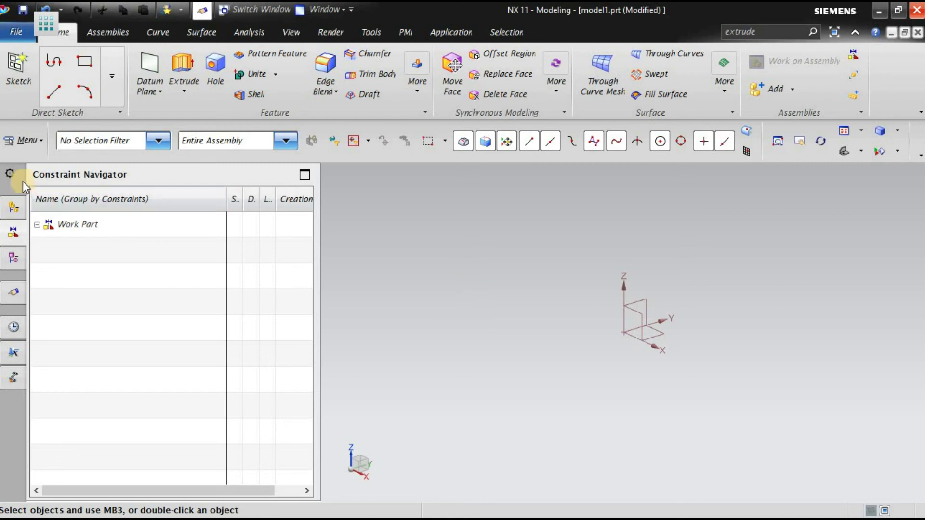
# Set the cursor's Selection Radius to Large in the Selection Preferences and apply it.
pyautogui.click(32, 138)
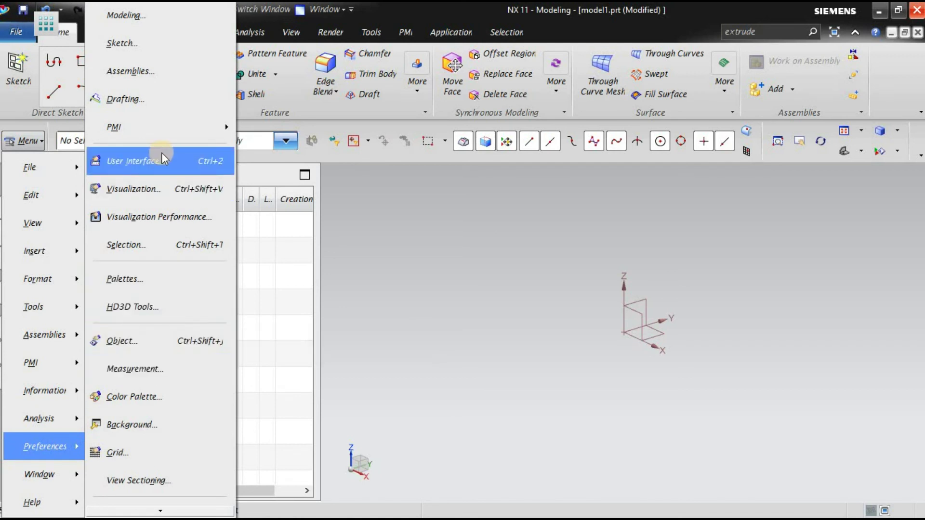
pyautogui.click(153, 244)
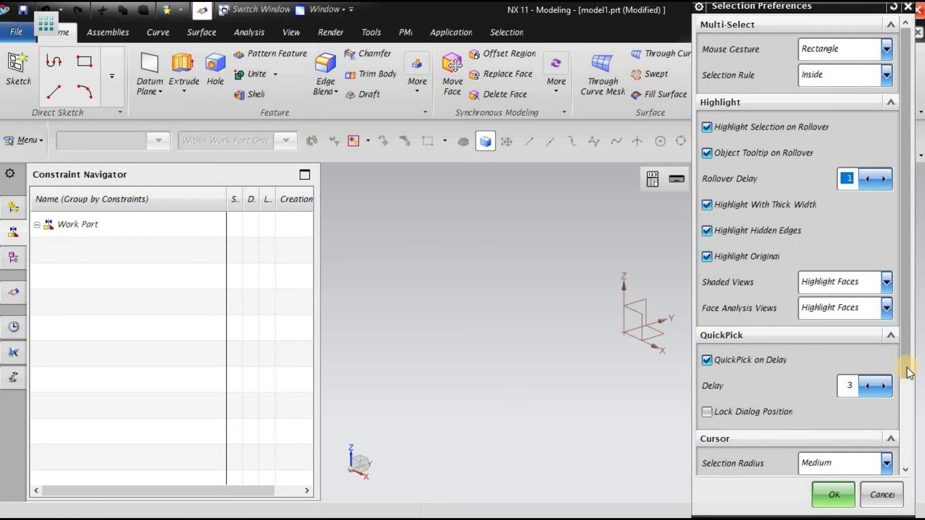
pyautogui.click(906, 388)
pyautogui.click(865, 368)
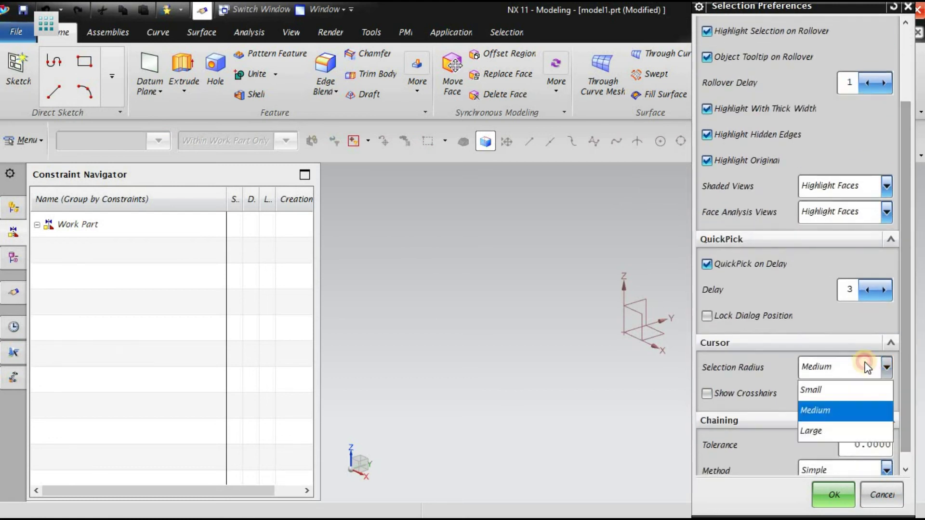
pyautogui.click(829, 432)
pyautogui.click(827, 492)
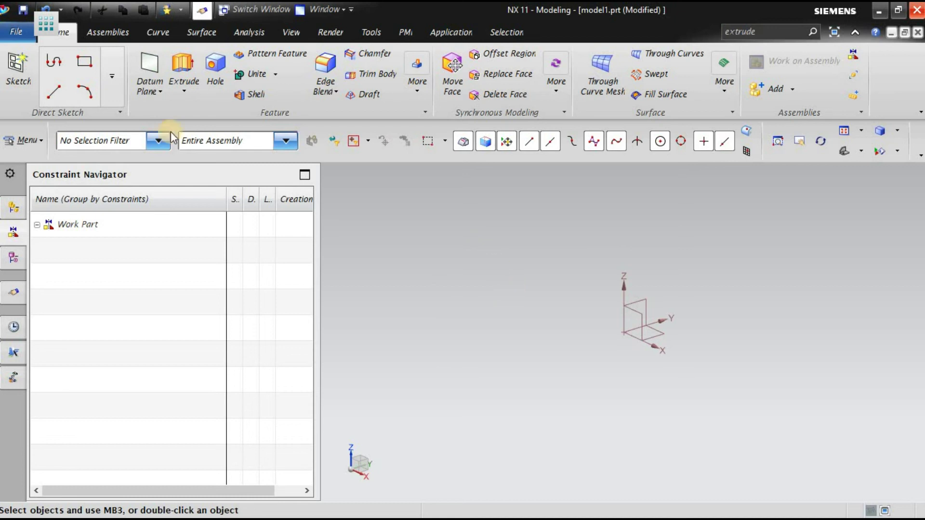
# Enable Show Crosshairs for the cursor in the Selection Preferences and apply it.
pyautogui.click(37, 144)
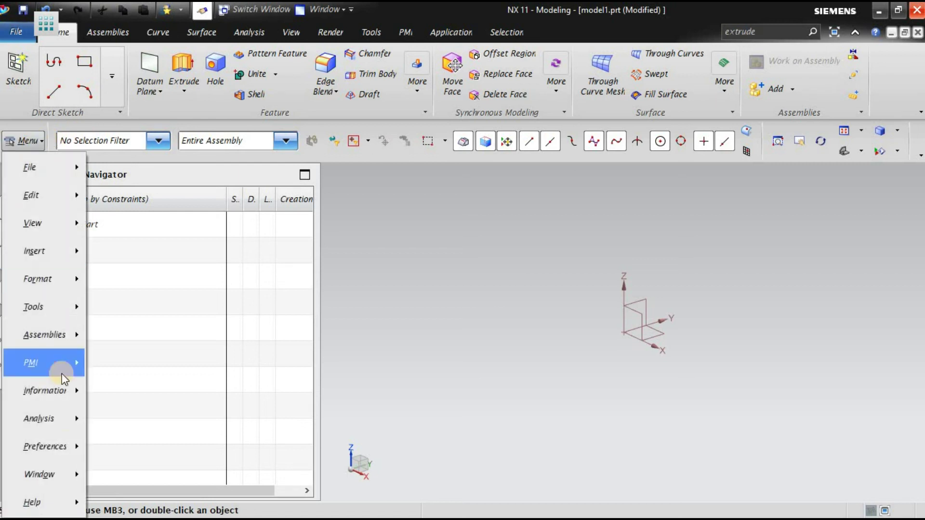
pyautogui.moveTo(76, 453)
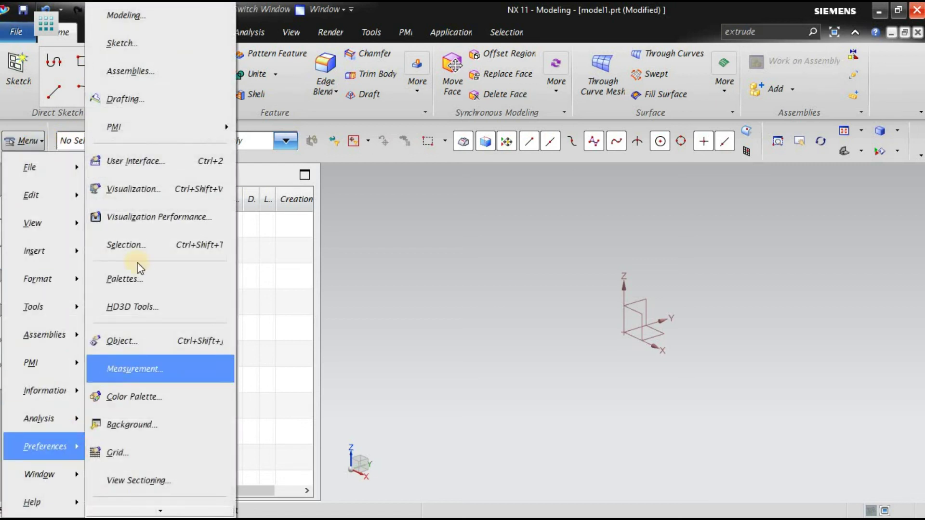
pyautogui.click(176, 236)
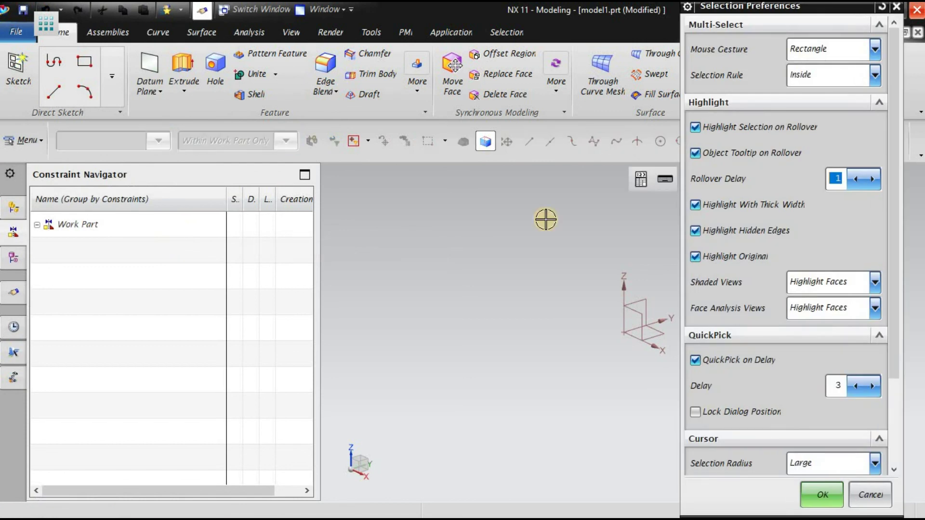
pyautogui.moveTo(895, 329); pyautogui.dragTo(896, 413)
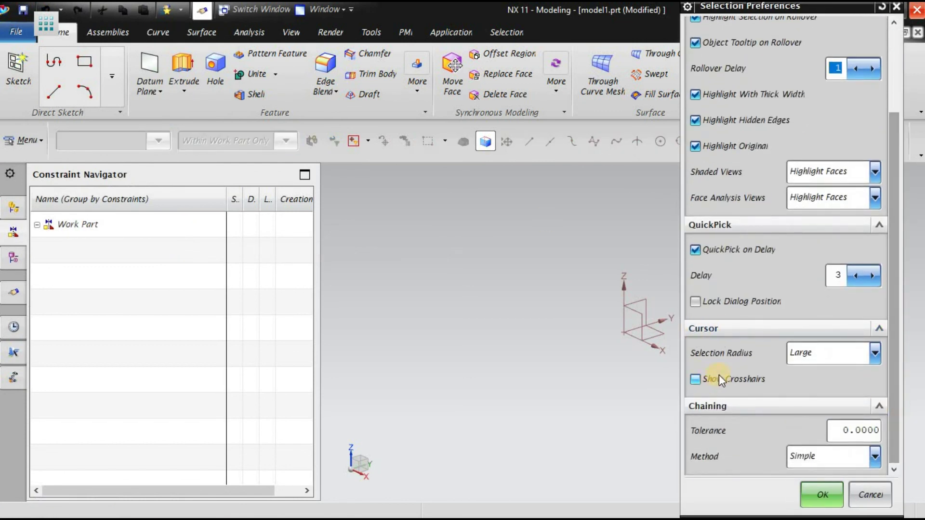
pyautogui.click(719, 377)
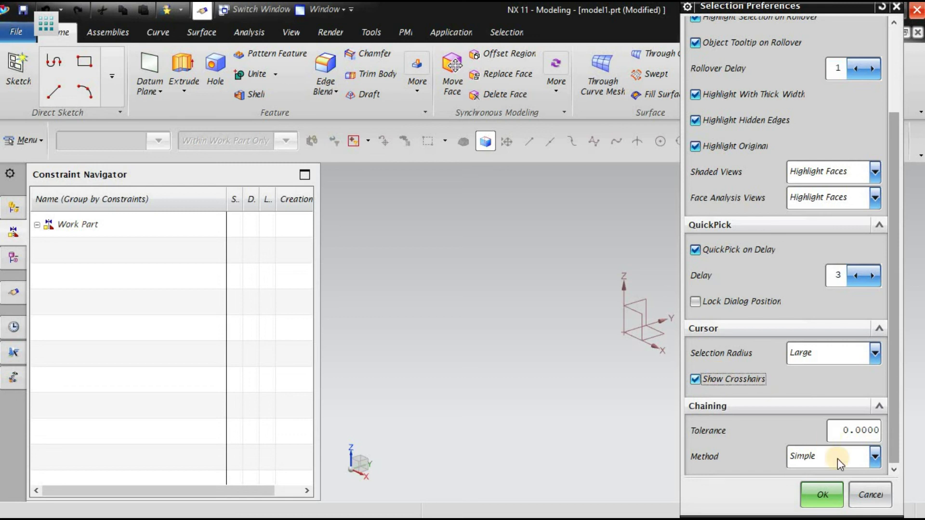
pyautogui.click(824, 494)
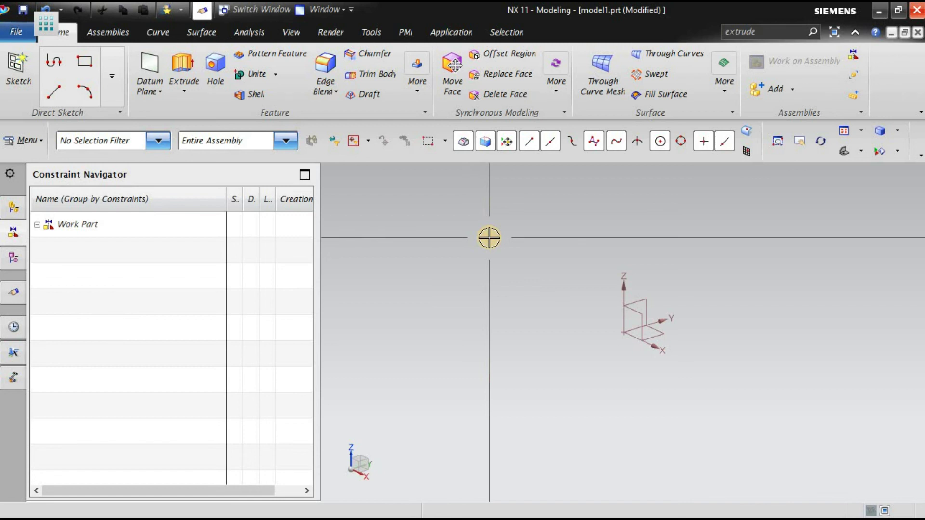
# Disable Show Crosshairs and set the cursor's Selection Radius to Medium in the Selection Preferences, and apply both changes.
pyautogui.click(33, 140)
pyautogui.moveTo(73, 444)
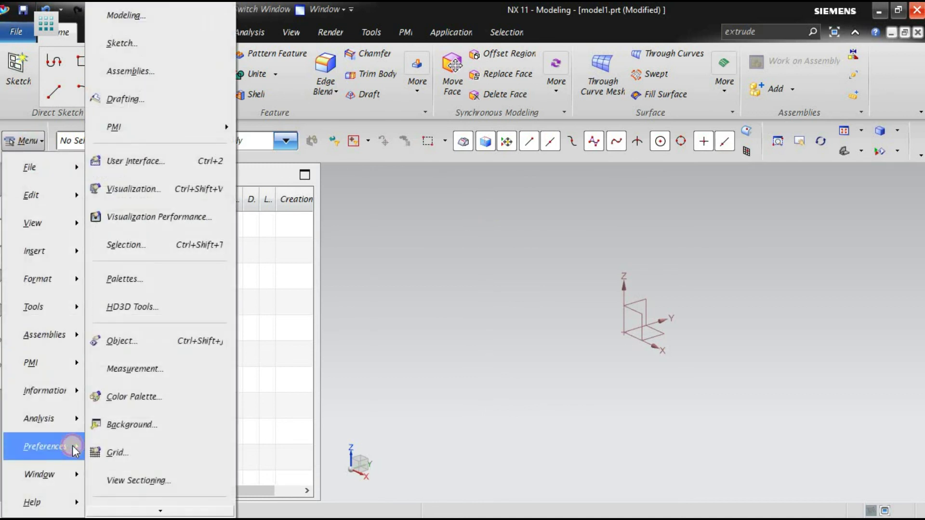
pyautogui.click(223, 244)
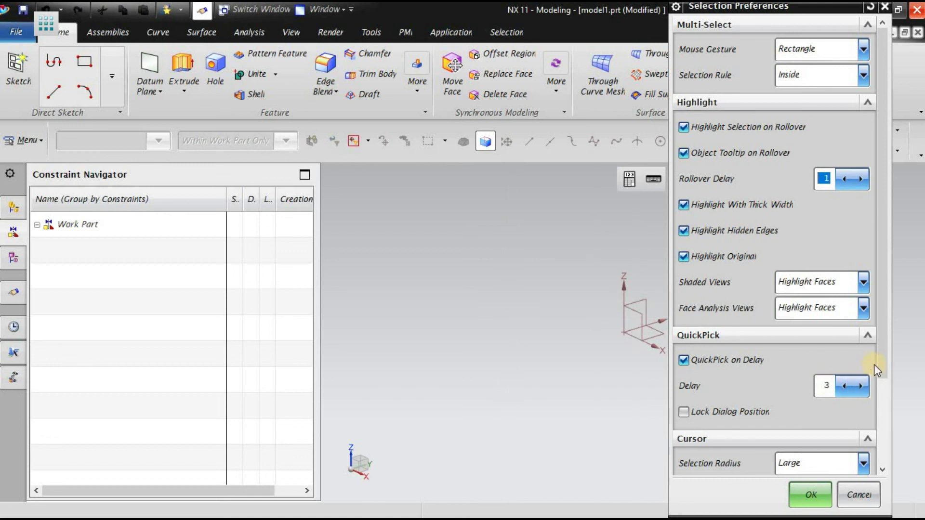
pyautogui.moveTo(883, 364); pyautogui.dragTo(881, 446)
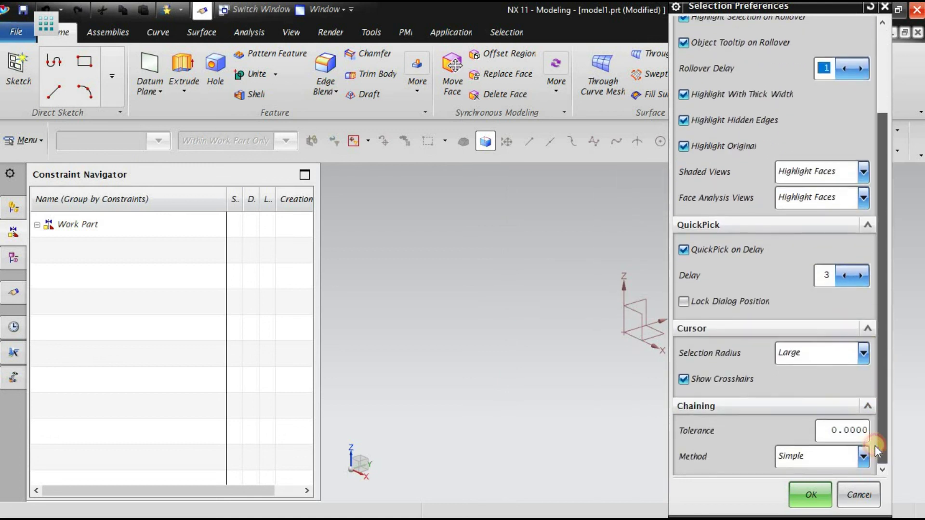
pyautogui.click(717, 380)
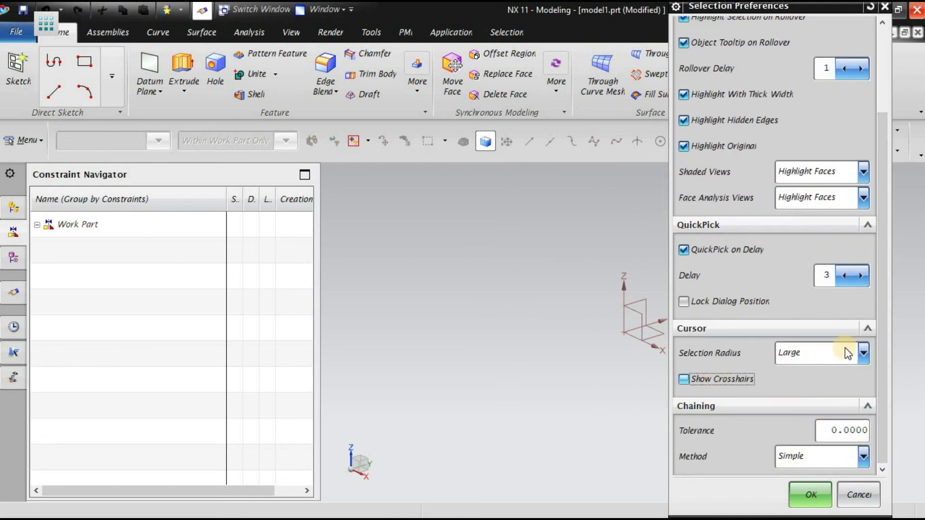
pyautogui.click(837, 350)
pyautogui.click(804, 393)
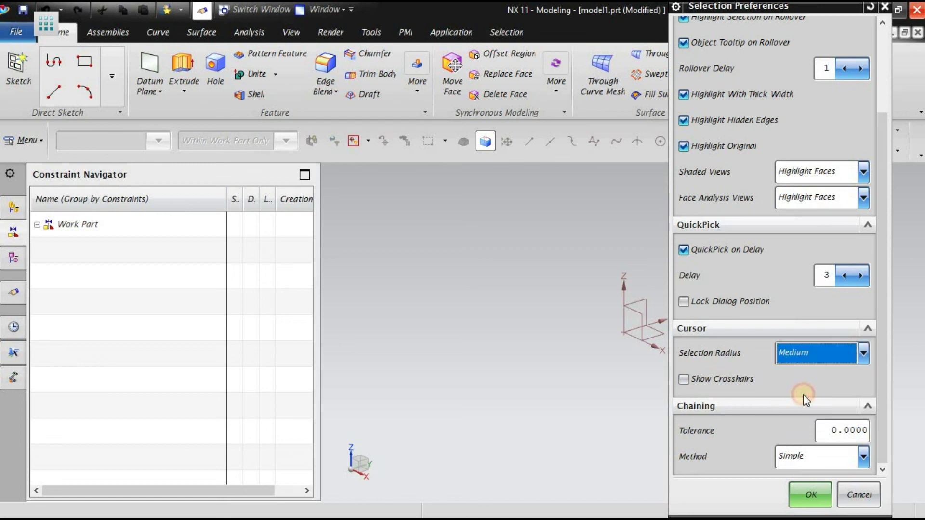
pyautogui.click(806, 490)
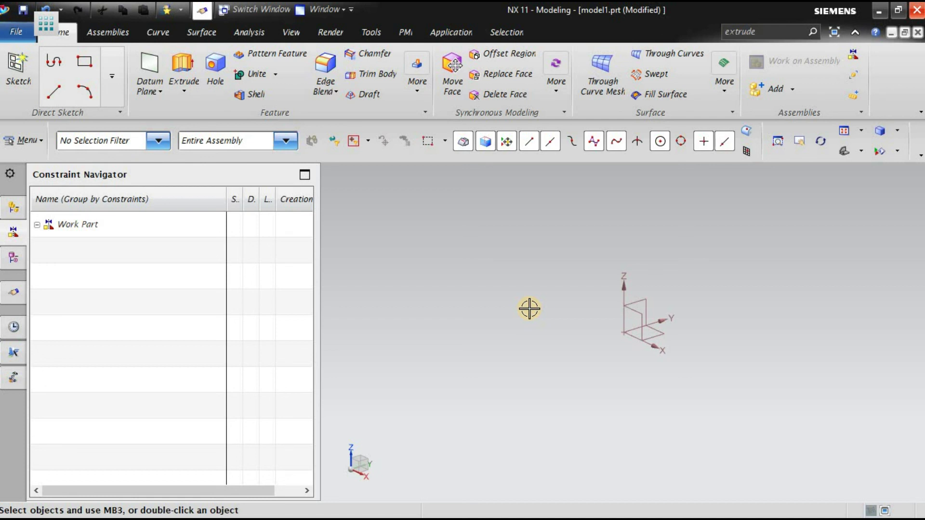
pyautogui.rightClick(529, 309)
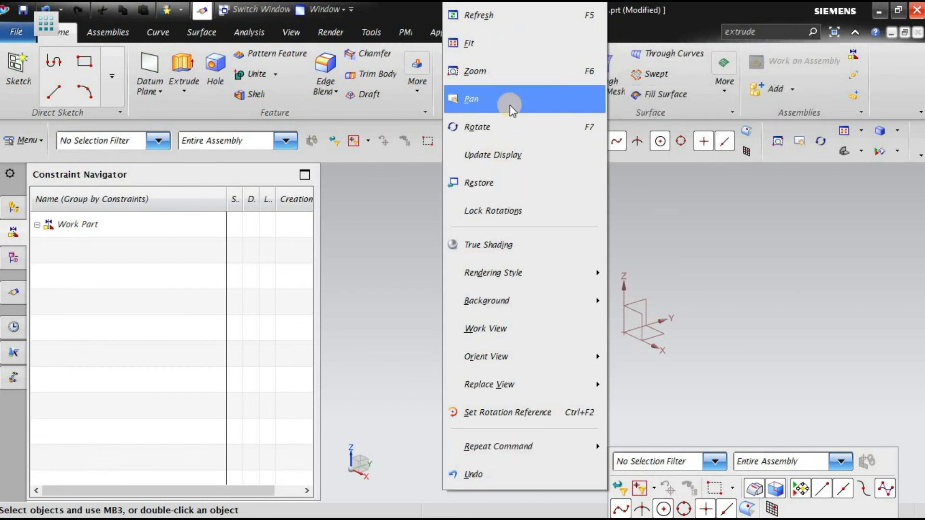
pyautogui.moveTo(509, 456)
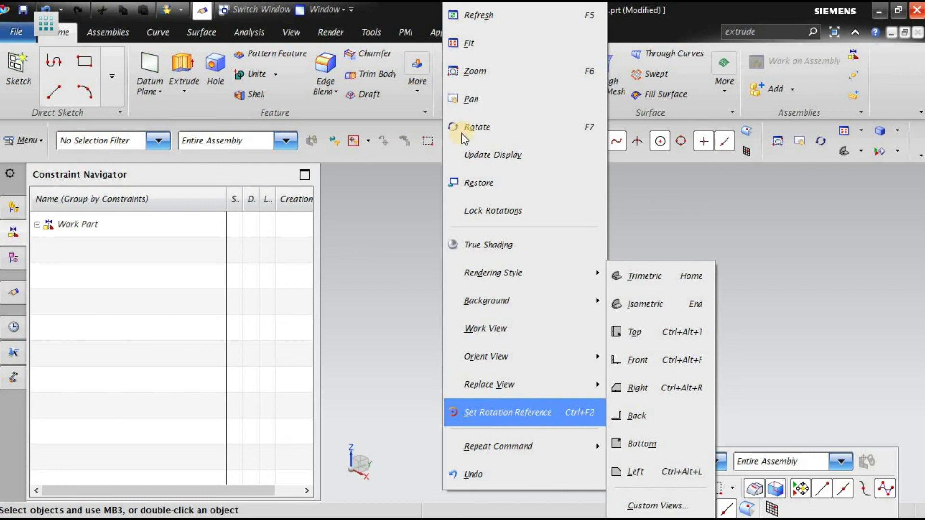
pyautogui.click(410, 326)
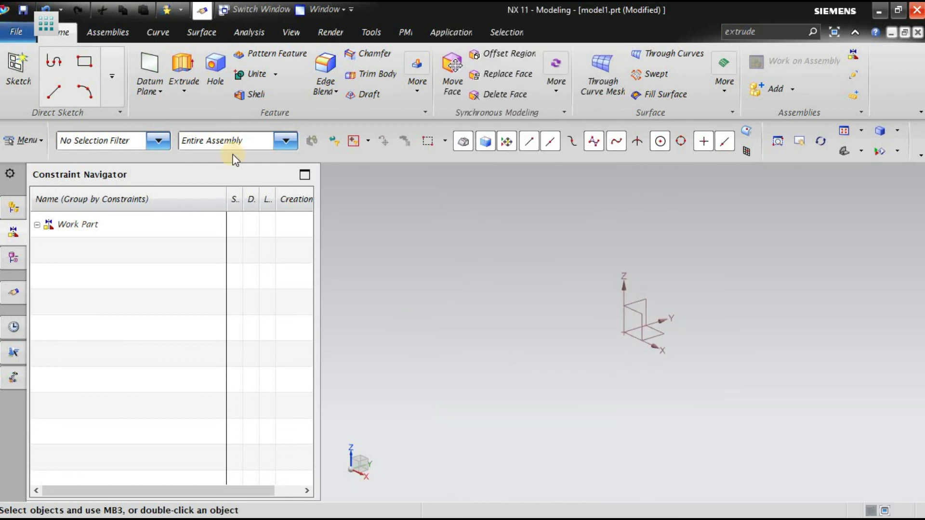
pyautogui.click(27, 33)
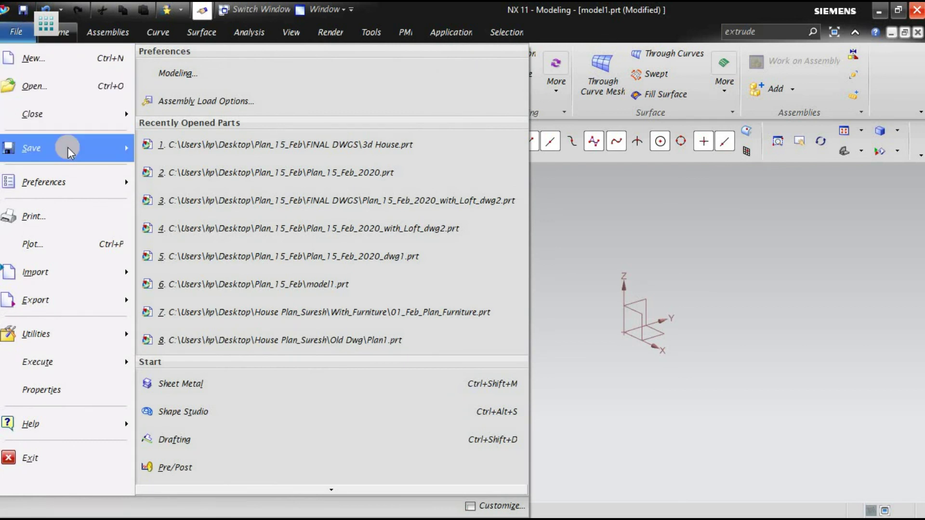
pyautogui.moveTo(67, 146)
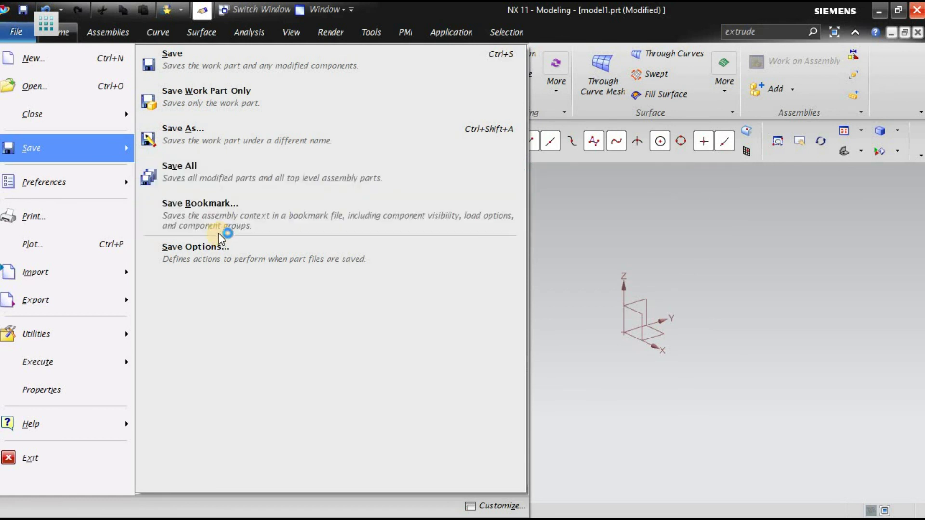
pyautogui.click(685, 278)
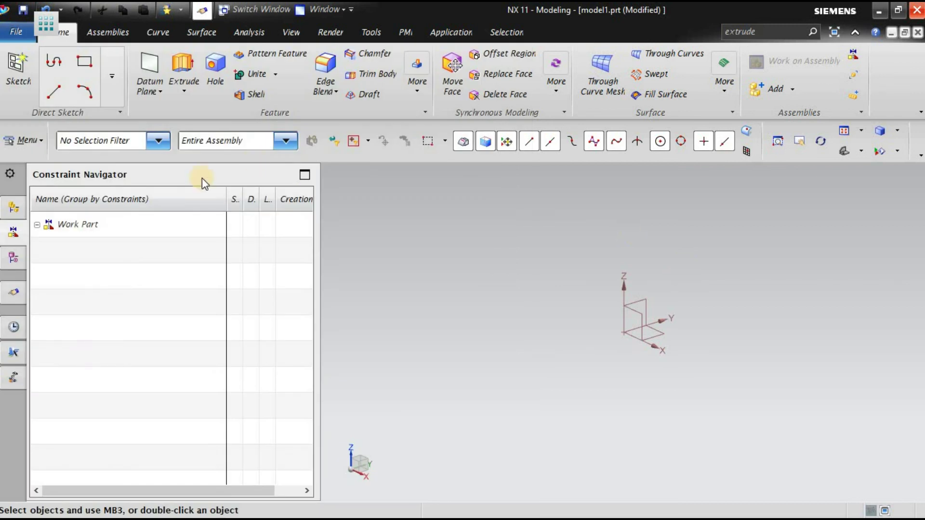